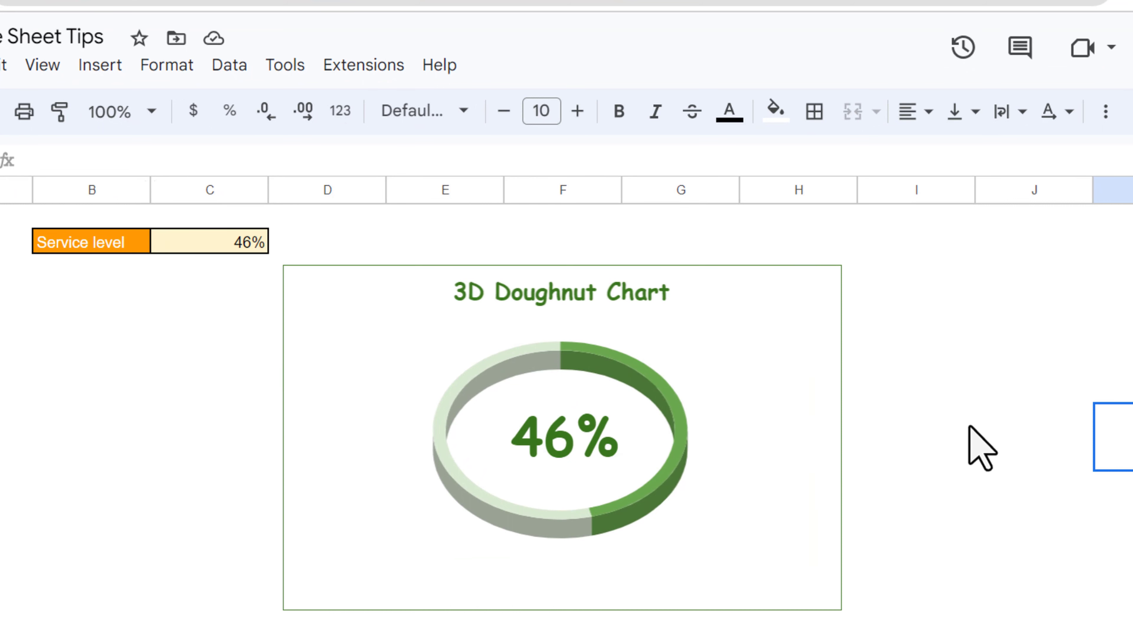
Recalculate the sample sheet repeatedly from empty cell B9 to check how the 3D doughnut chart responds to changing service levels.
{"action": "left_click", "coordinate": [91, 431]}
{"action": "key", "text": "Delete"}
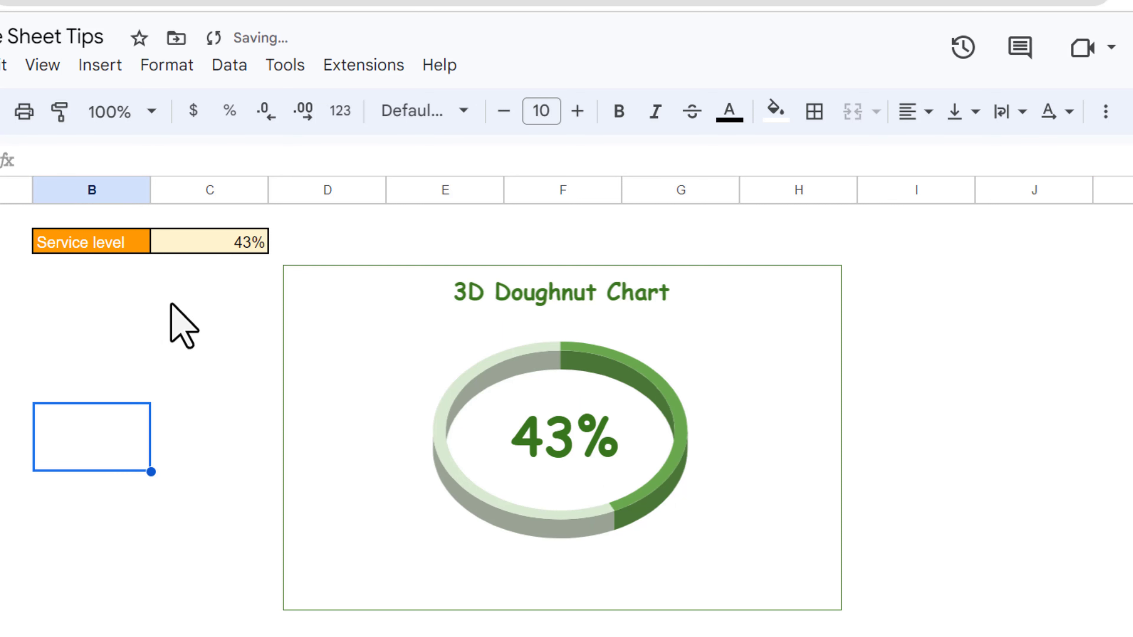
{"action": "key", "text": "Delete"}
{"action": "key", "text": "Delete"}
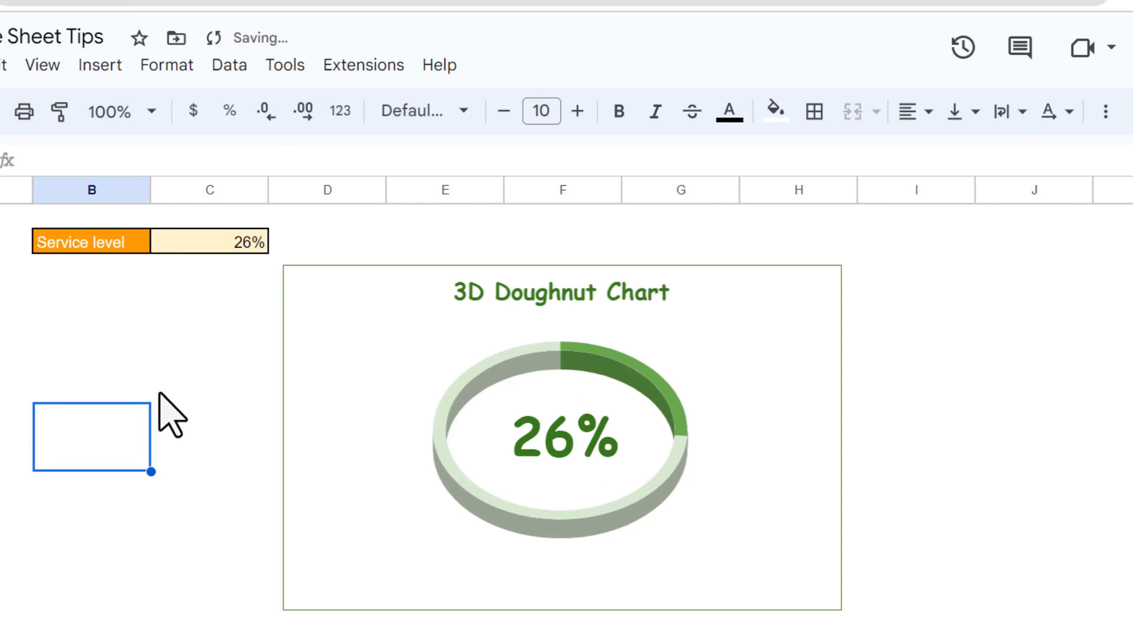
{"action": "key", "text": "Delete"}
{"action": "key", "text": "Delete"}
{"action": "key", "text": "Delete"}
{"action": "key", "text": "Delete"}
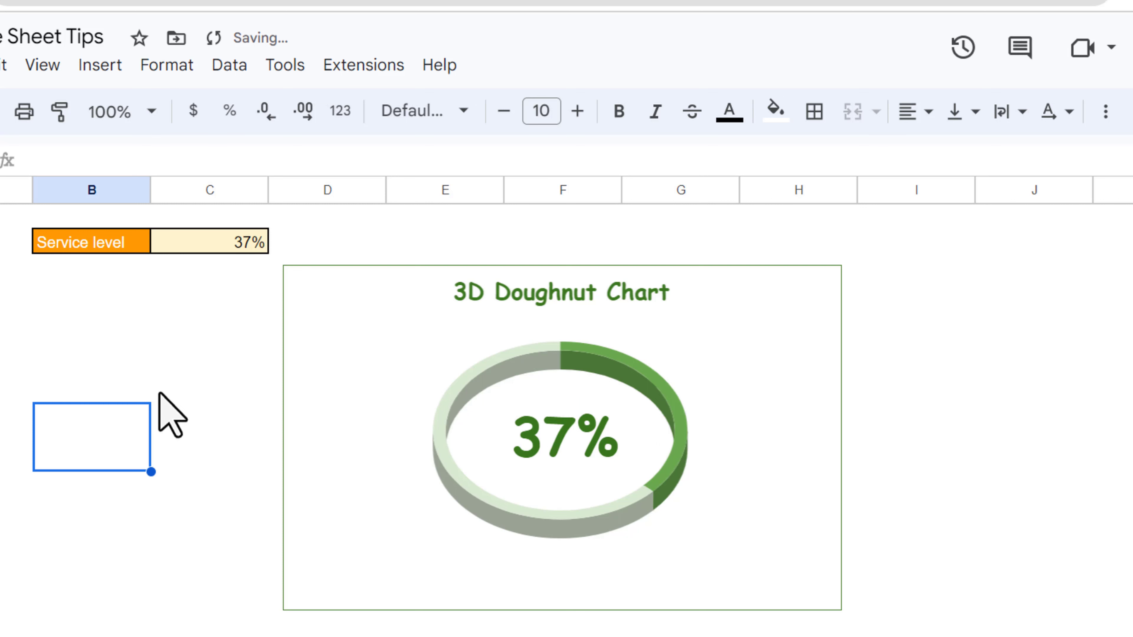
{"action": "key", "text": "Delete"}
{"action": "key", "text": "Delete"}
{"action": "key", "text": "Delete"}
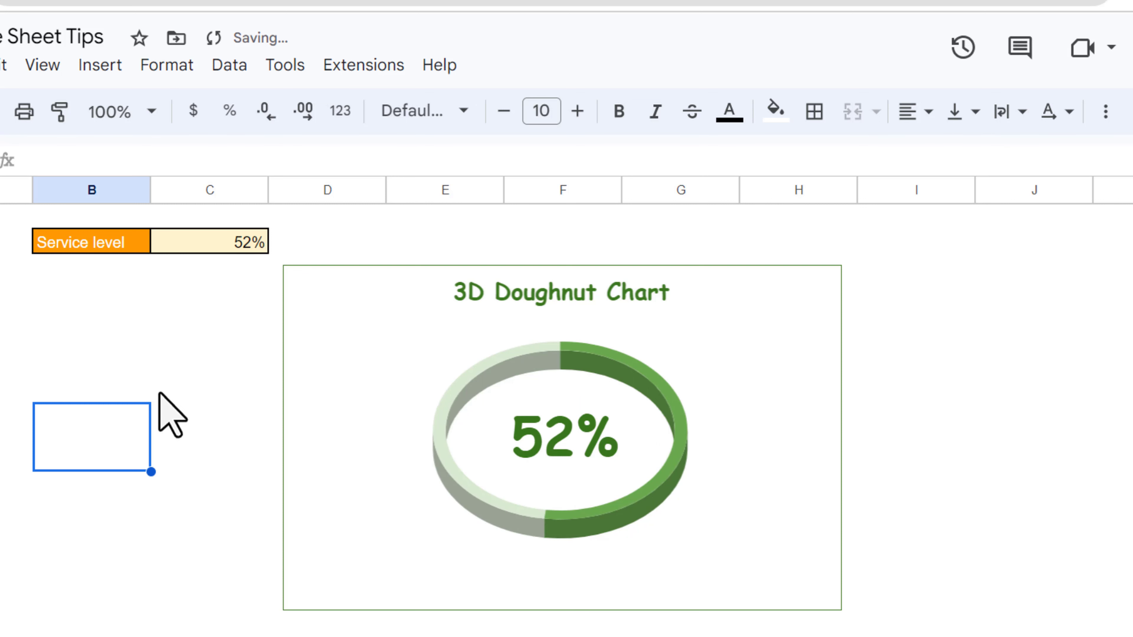
{"action": "key", "text": "Delete"}
{"action": "key", "text": "Delete"}
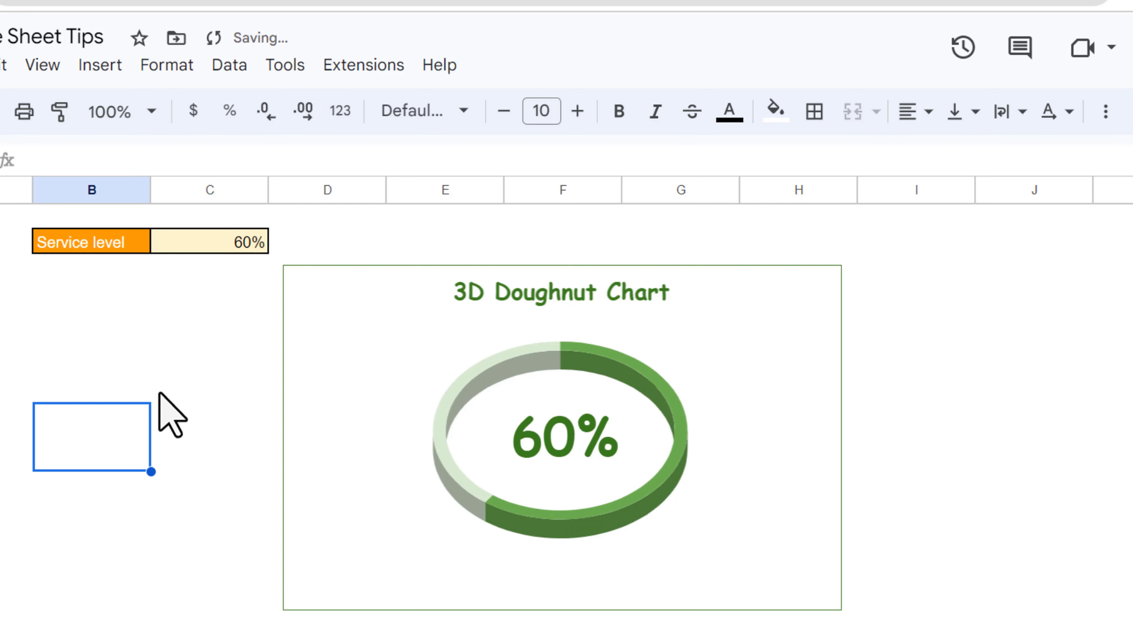
{"action": "key", "text": "Delete"}
{"action": "key", "text": "Delete"}
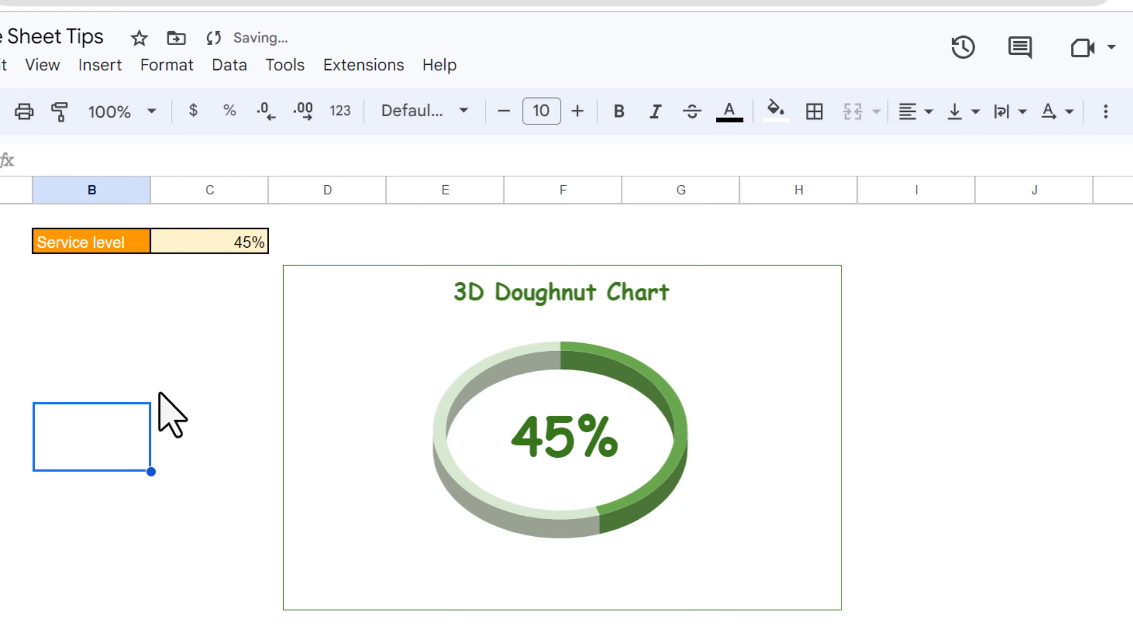
{"action": "key", "text": "Delete"}
{"action": "key", "text": "Delete"}
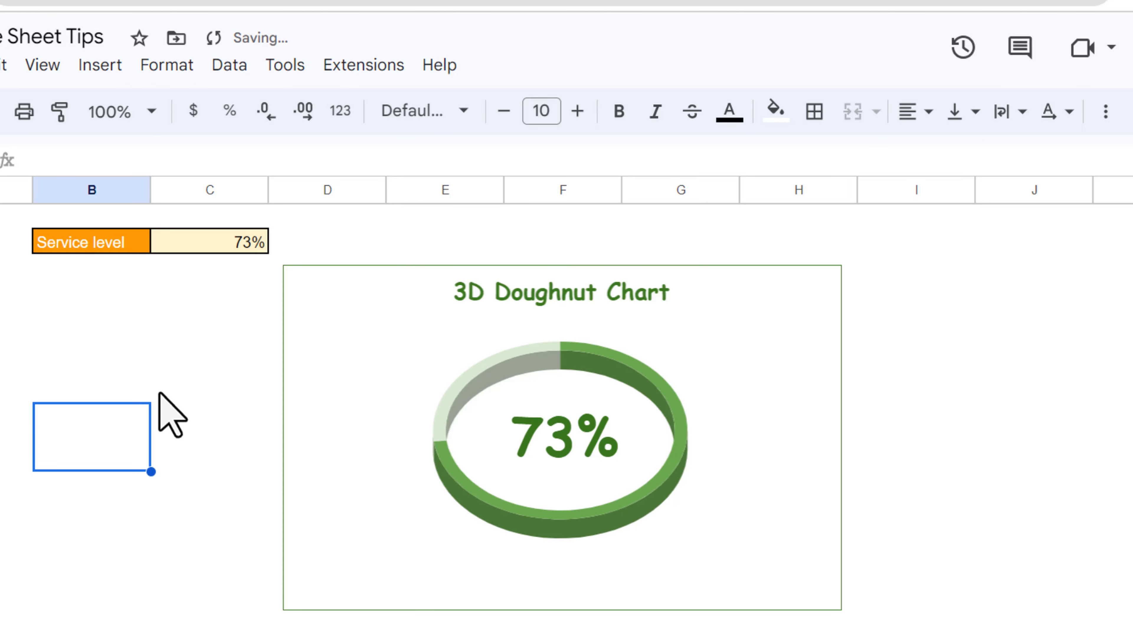
{"action": "key", "text": "Delete"}
{"action": "key", "text": "Delete"}
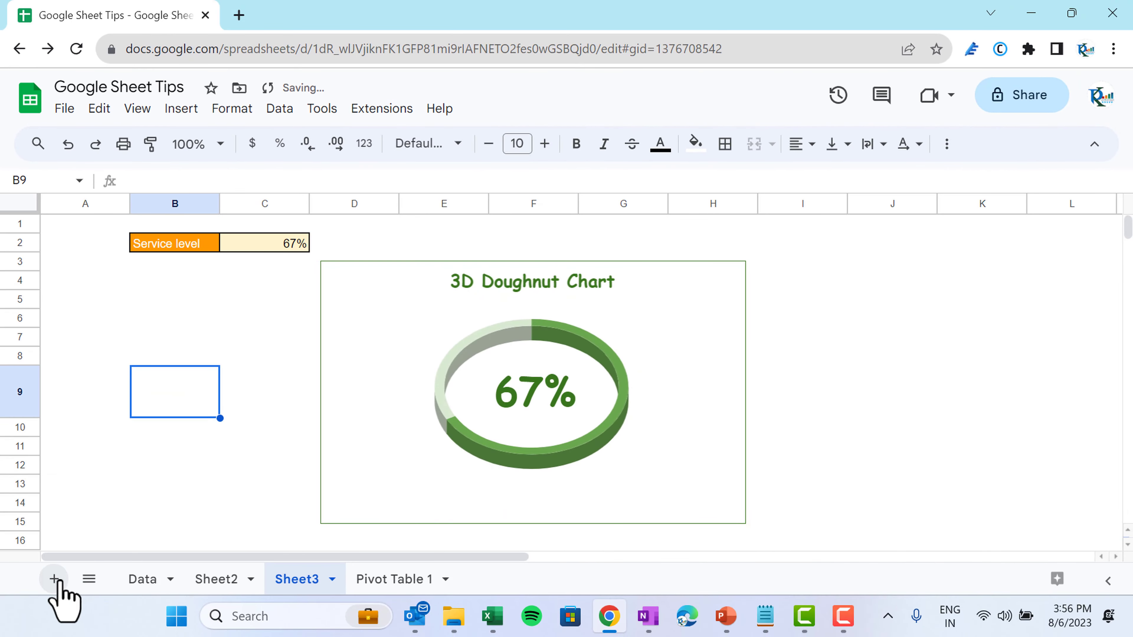
Add a new sheet and enter the label Service Level in B2 with 56% in C2.
{"action": "left_click", "coordinate": [54, 579]}
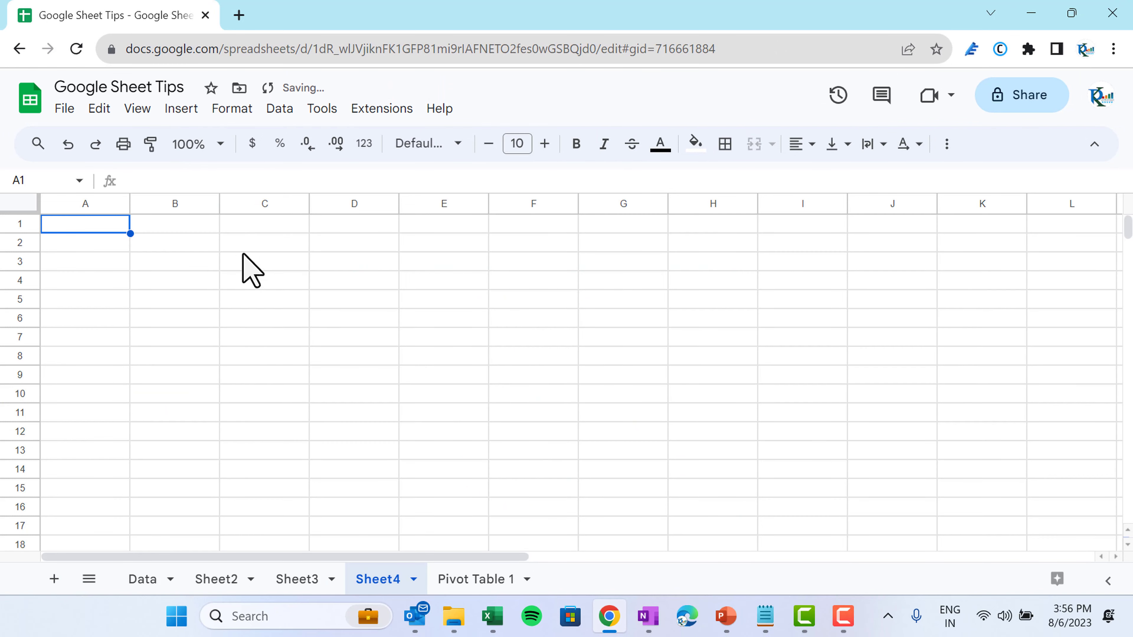
{"action": "left_click", "coordinate": [180, 230]}
{"action": "left_click", "coordinate": [174, 244]}
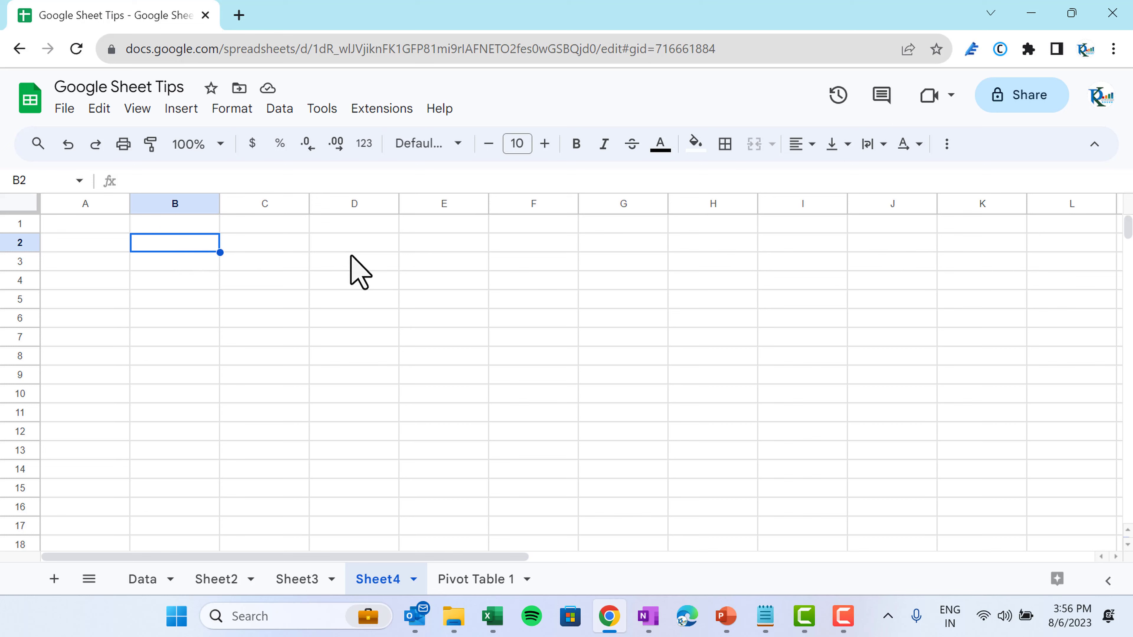
{"action": "type", "text": "Service Leve"}
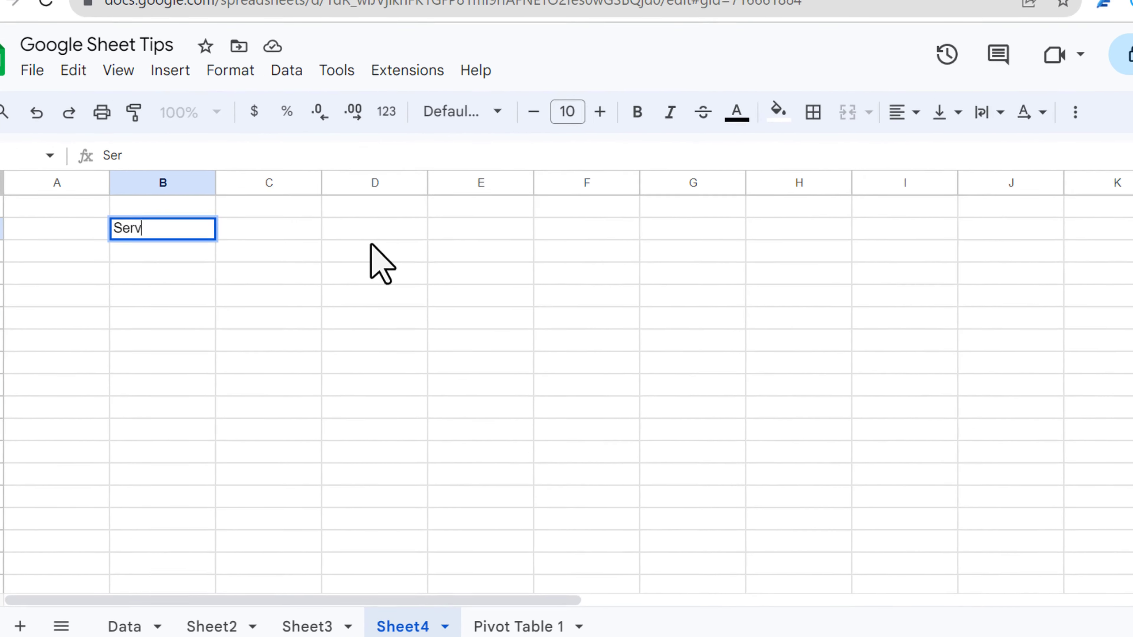
{"action": "type", "text": "l"}
{"action": "key", "text": "Tab"}
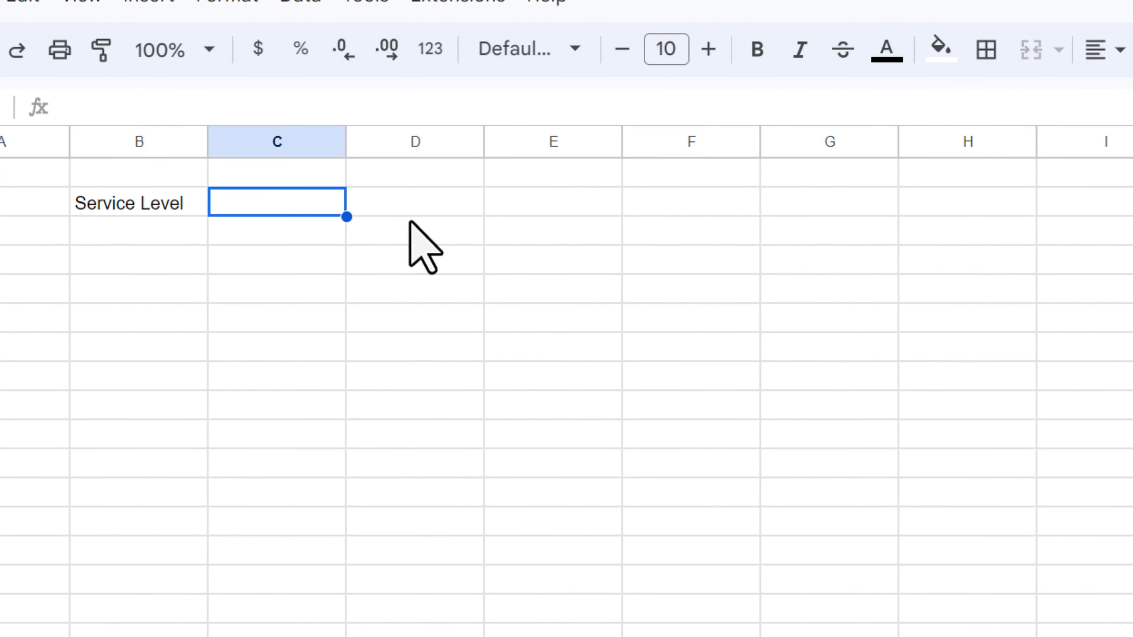
{"action": "type", "text": "56"}
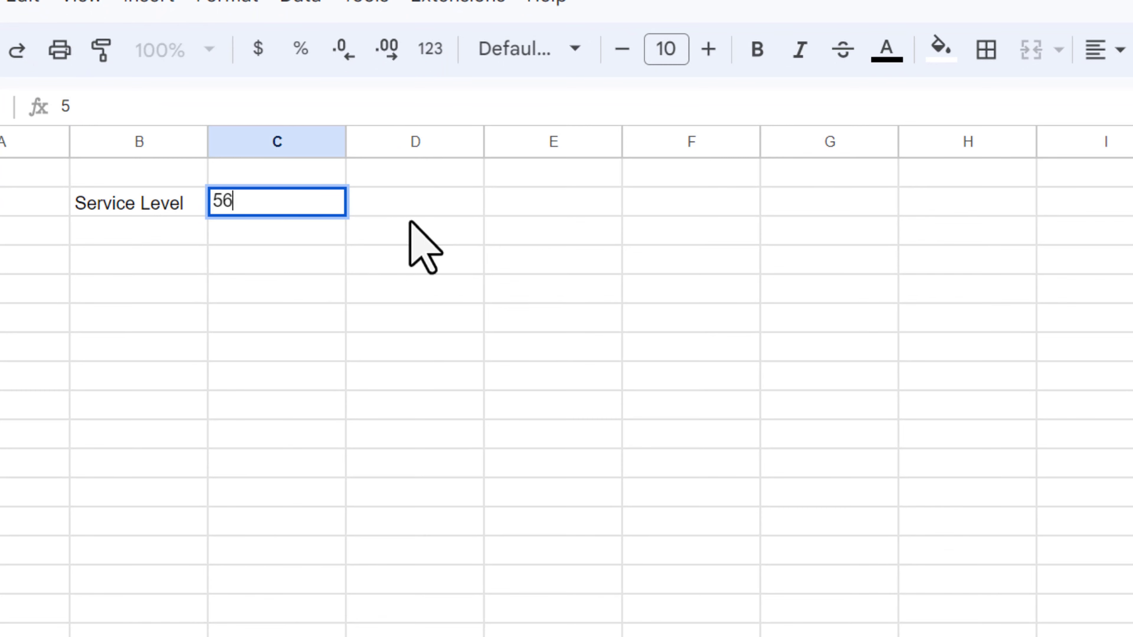
{"action": "key", "text": "Return"}
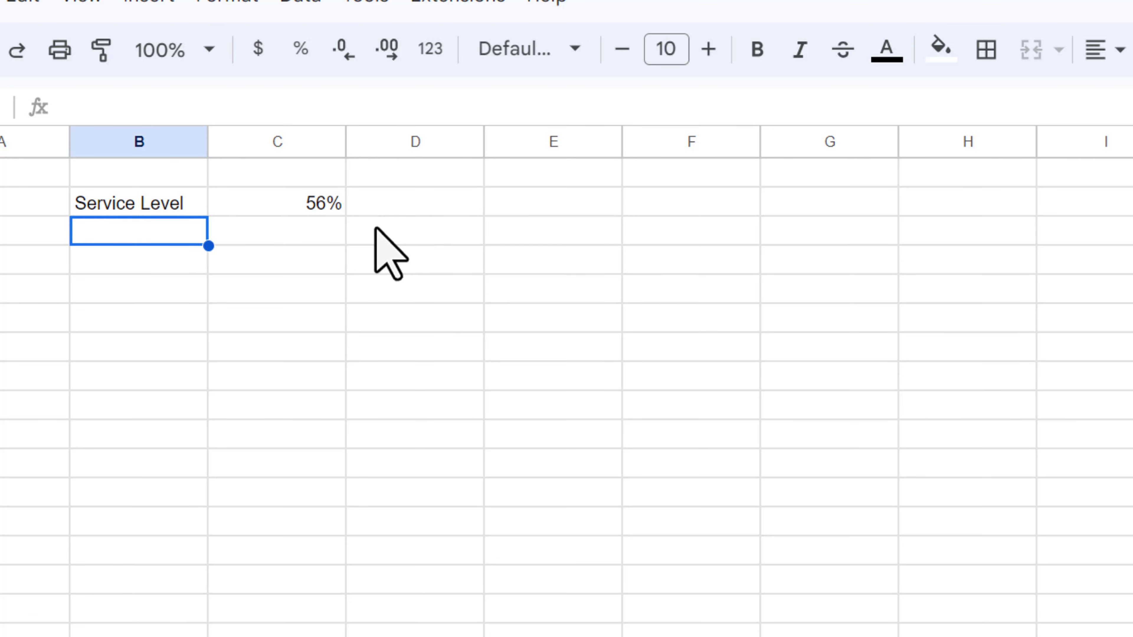
Enter the label Blank Area in B3 and the formula =1-C2 in C3.
{"action": "type", "text": "Blank Area"}
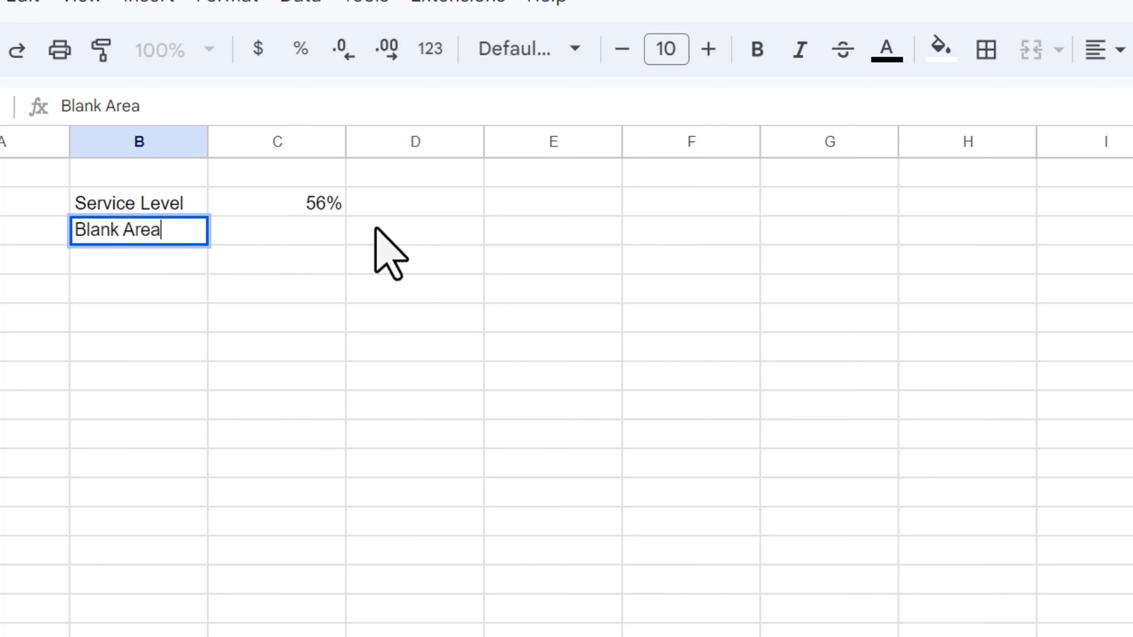
{"action": "key", "text": "Tab"}
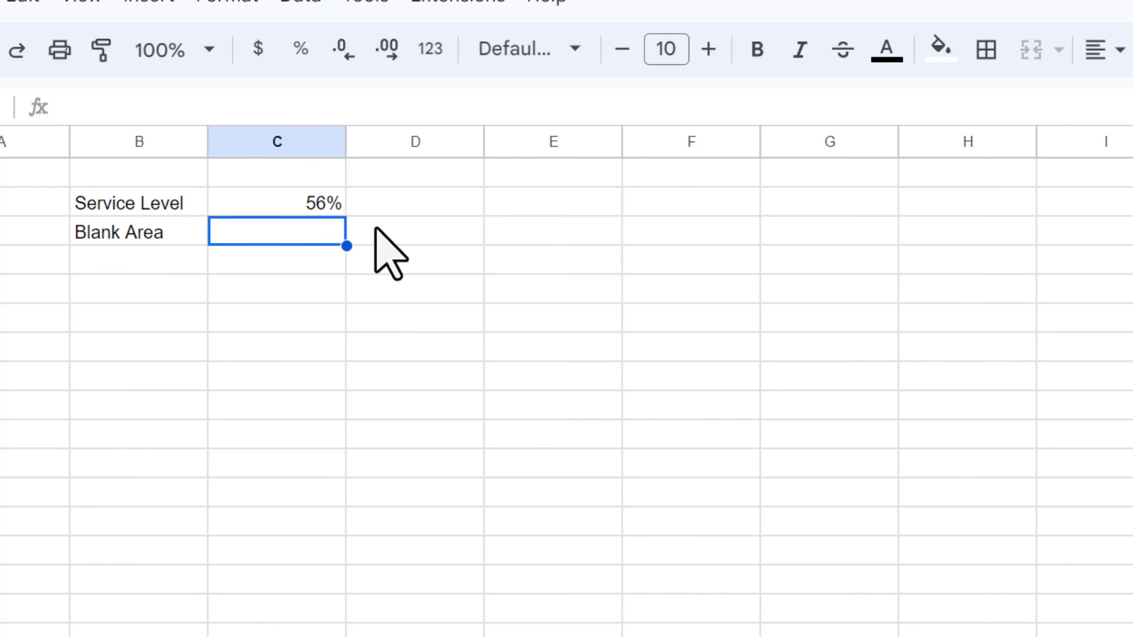
{"action": "type", "text": "=1"}
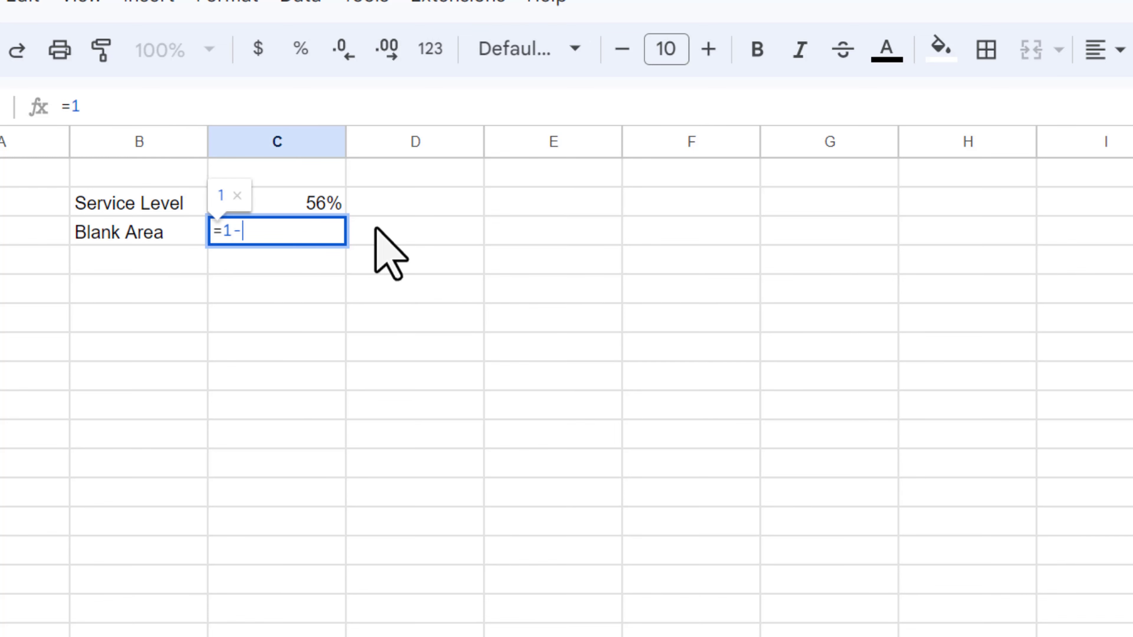
{"action": "type", "text": "-C2"}
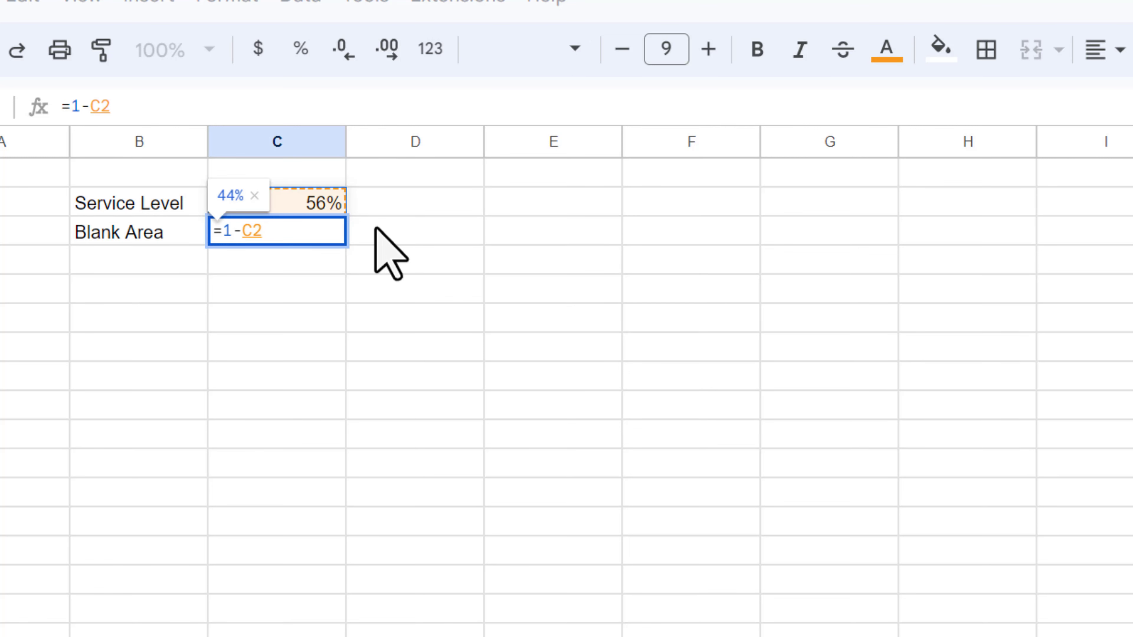
{"action": "key", "text": "Return"}
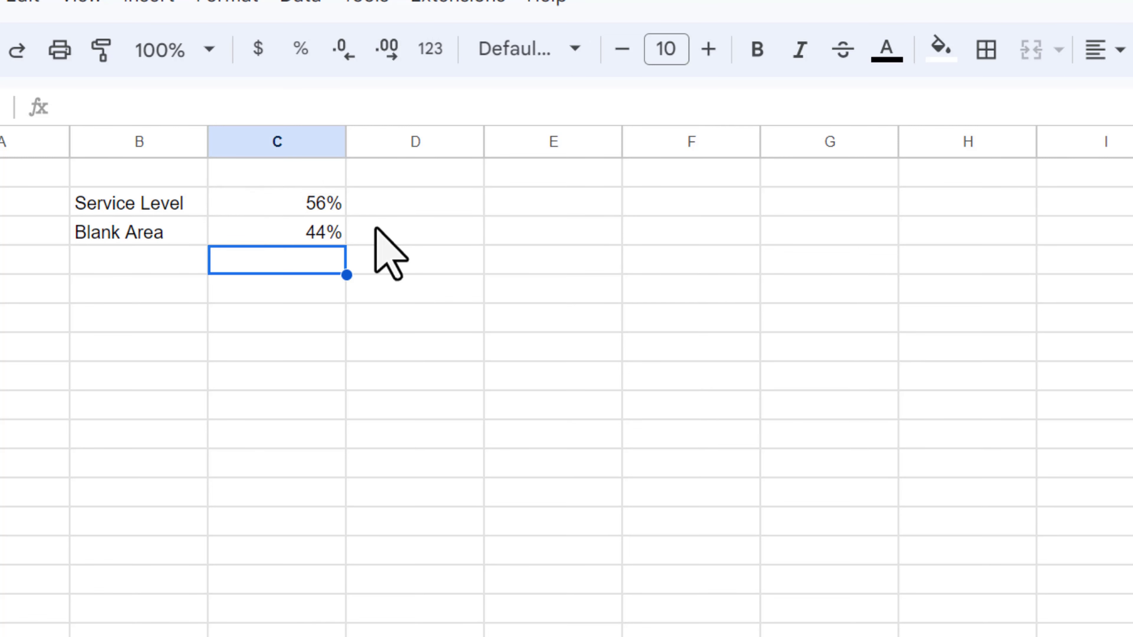
{"action": "key", "text": "Up"}
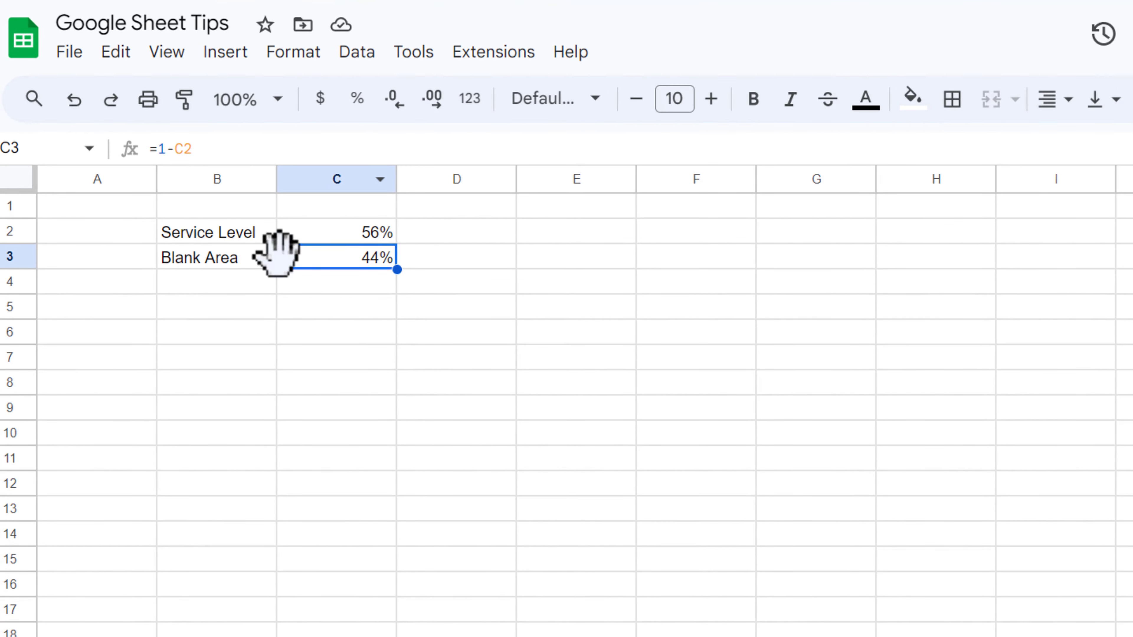
Hide the gridlines on the new sheet.
{"action": "left_click", "coordinate": [154, 55]}
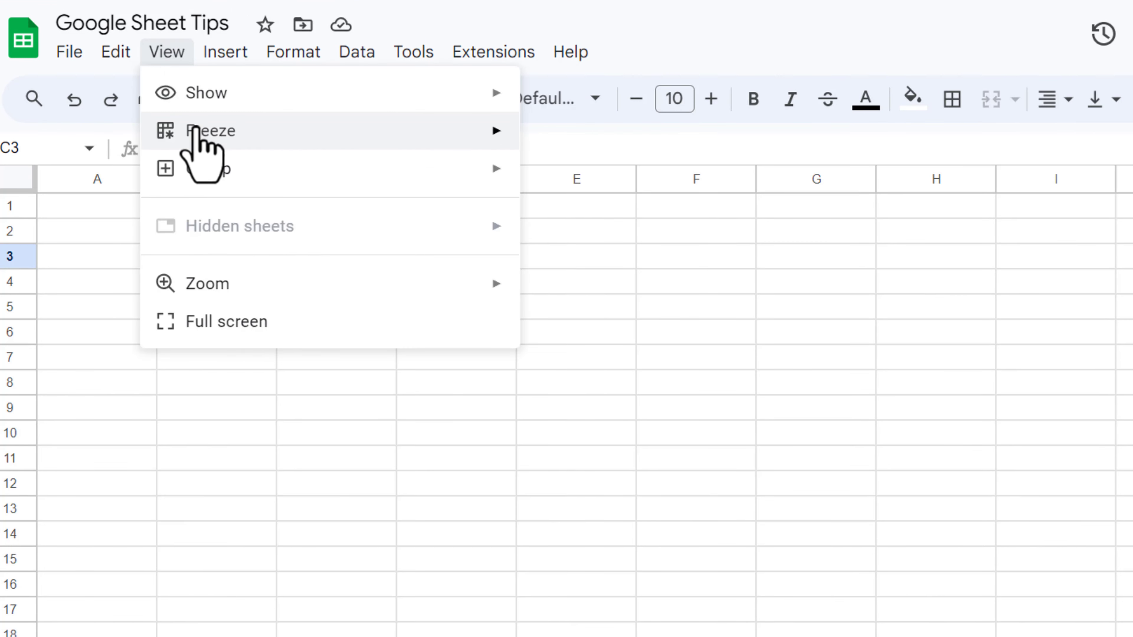
{"action": "mouse_move", "coordinate": [232, 95]}
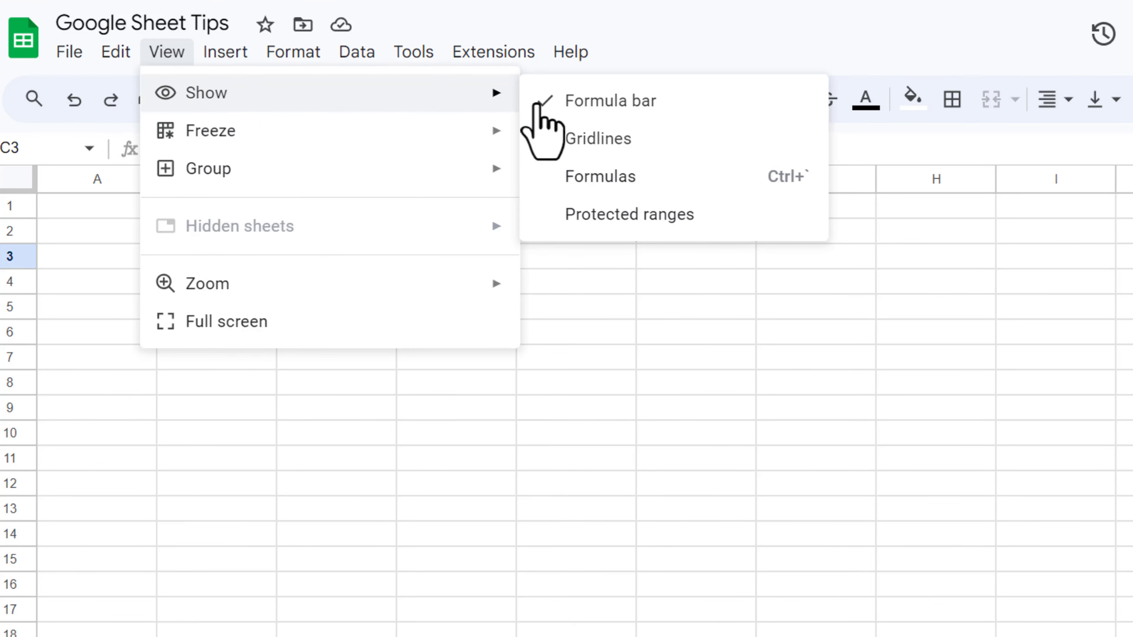
{"action": "left_click", "coordinate": [594, 140]}
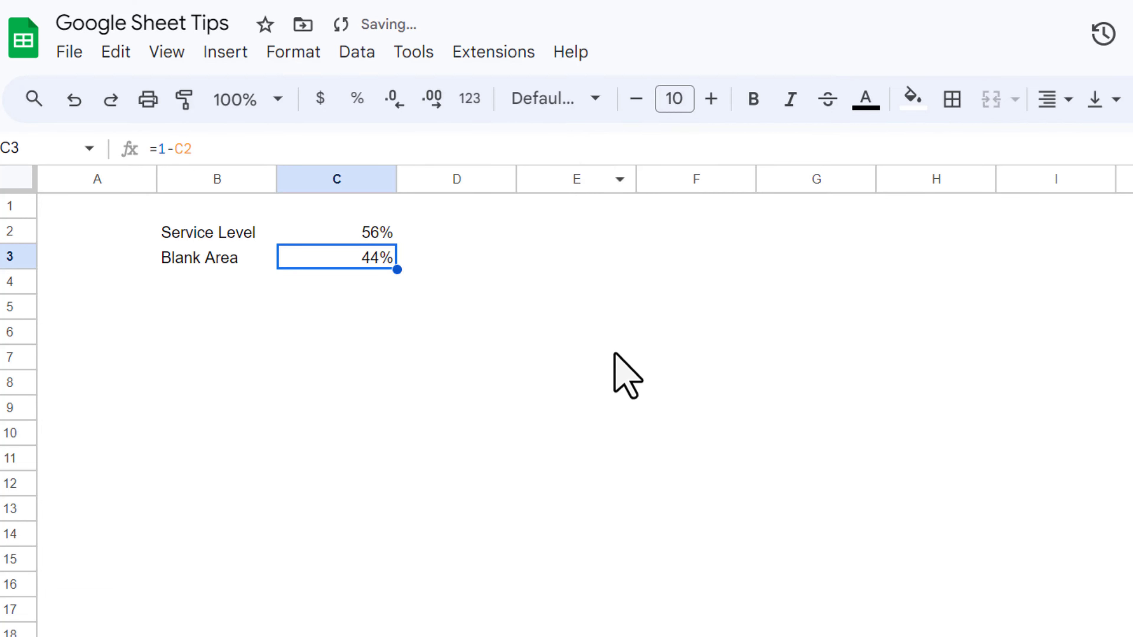
{"action": "left_click", "coordinate": [520, 330]}
Apply all borders to the Service Level row, cells B2:C2.
{"action": "left_click", "coordinate": [210, 230]}
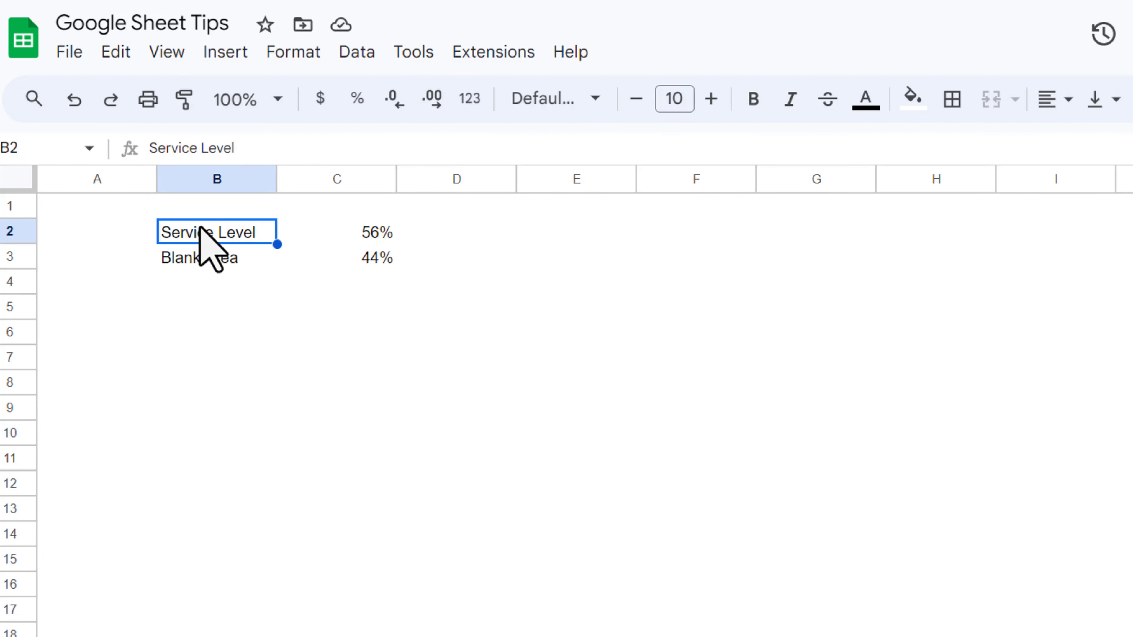
{"action": "left_click_drag", "start_coordinate": [371, 232], "coordinate": [239, 227]}
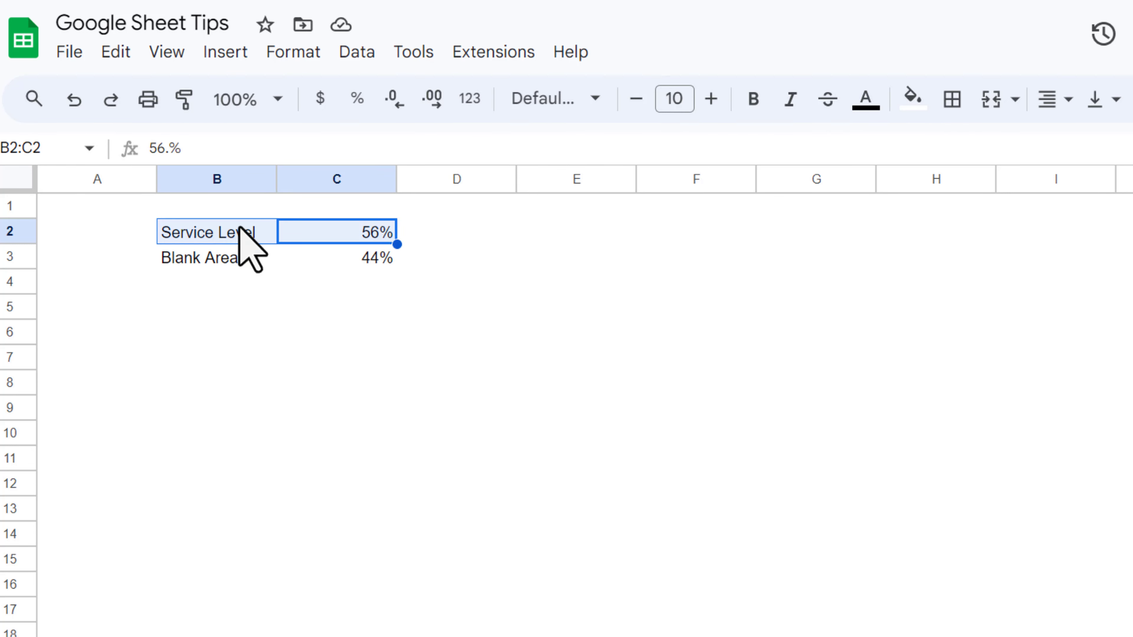
{"action": "left_click", "coordinate": [953, 98]}
{"action": "left_click", "coordinate": [965, 151]}
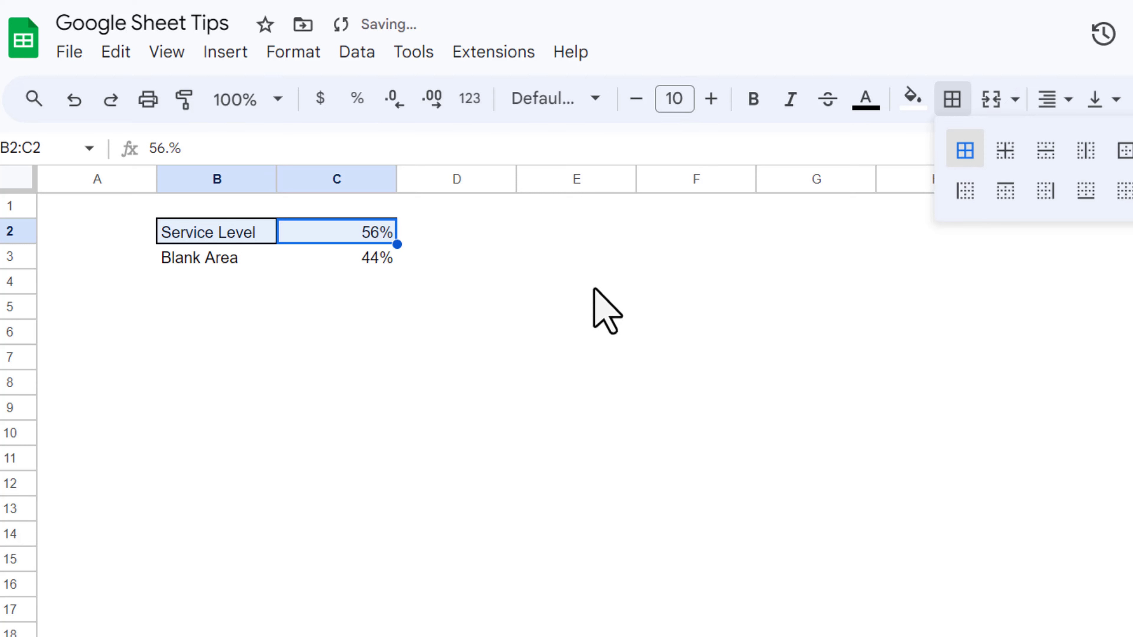
Fill the Service Level label cell B2 with orange and its value cell C2 with light yellow.
{"action": "left_click", "coordinate": [243, 230]}
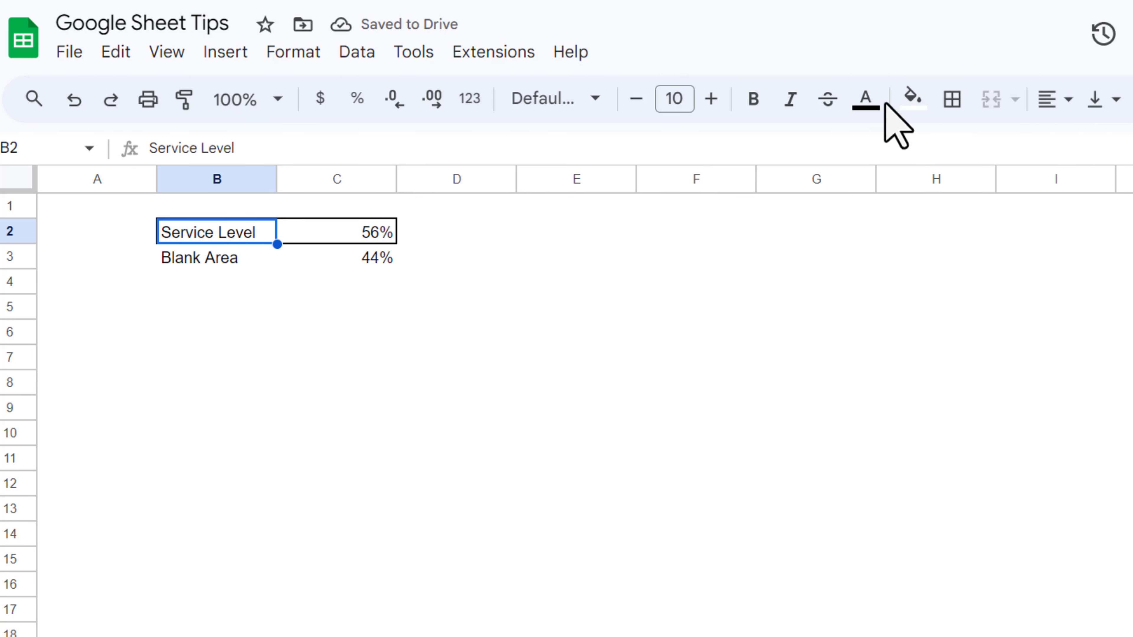
{"action": "left_click", "coordinate": [913, 99]}
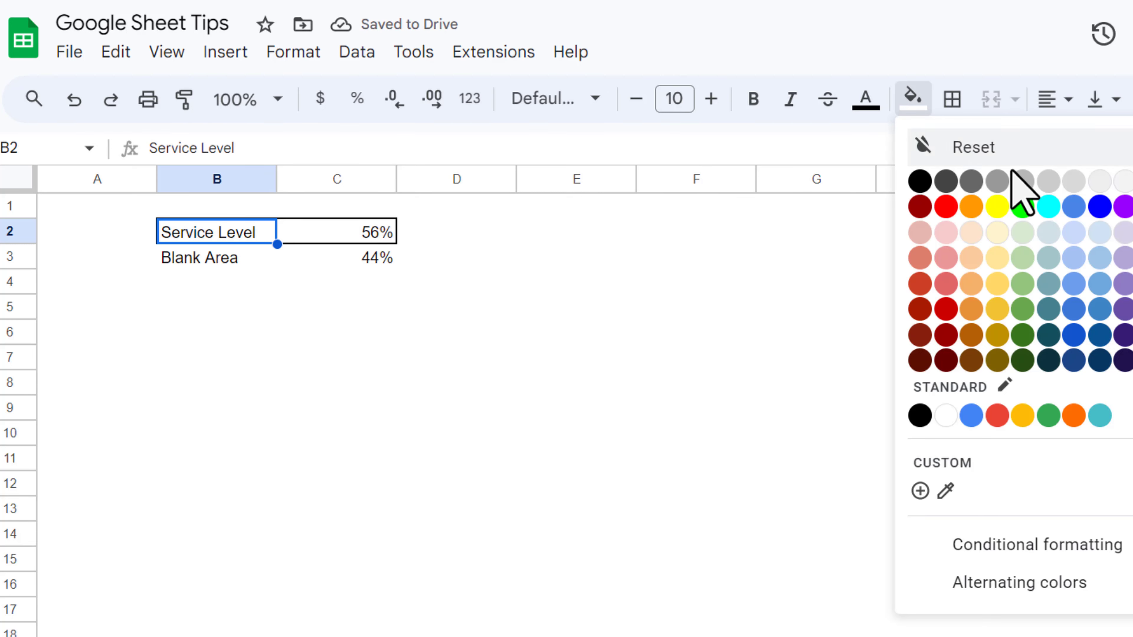
{"action": "left_click", "coordinate": [973, 209]}
{"action": "left_click", "coordinate": [346, 236]}
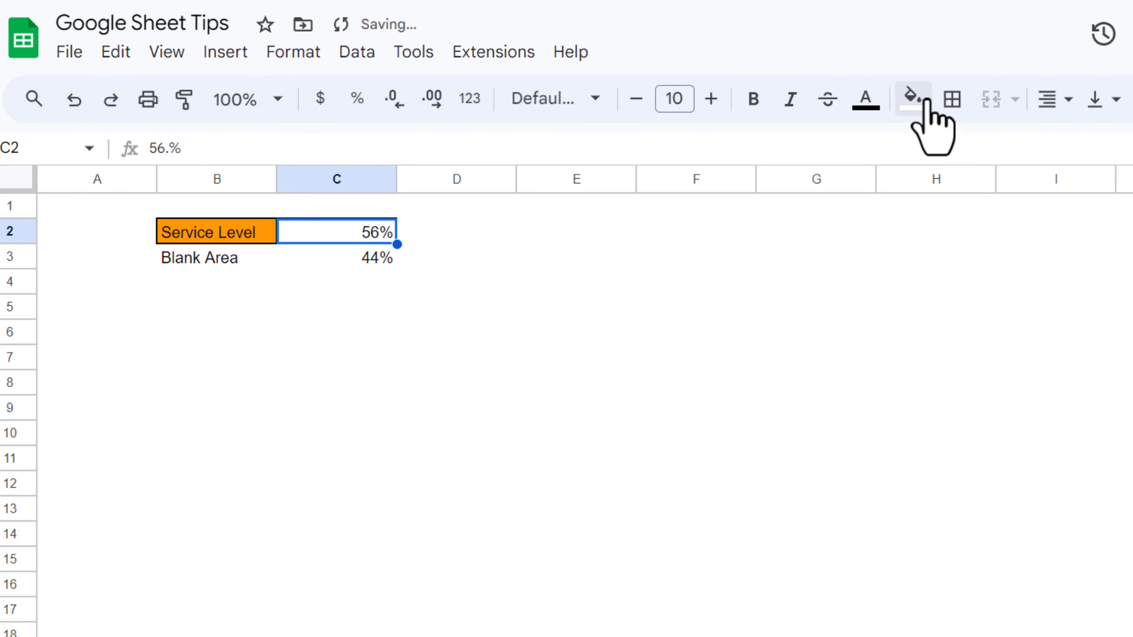
{"action": "left_click", "coordinate": [913, 100]}
{"action": "left_click", "coordinate": [997, 233]}
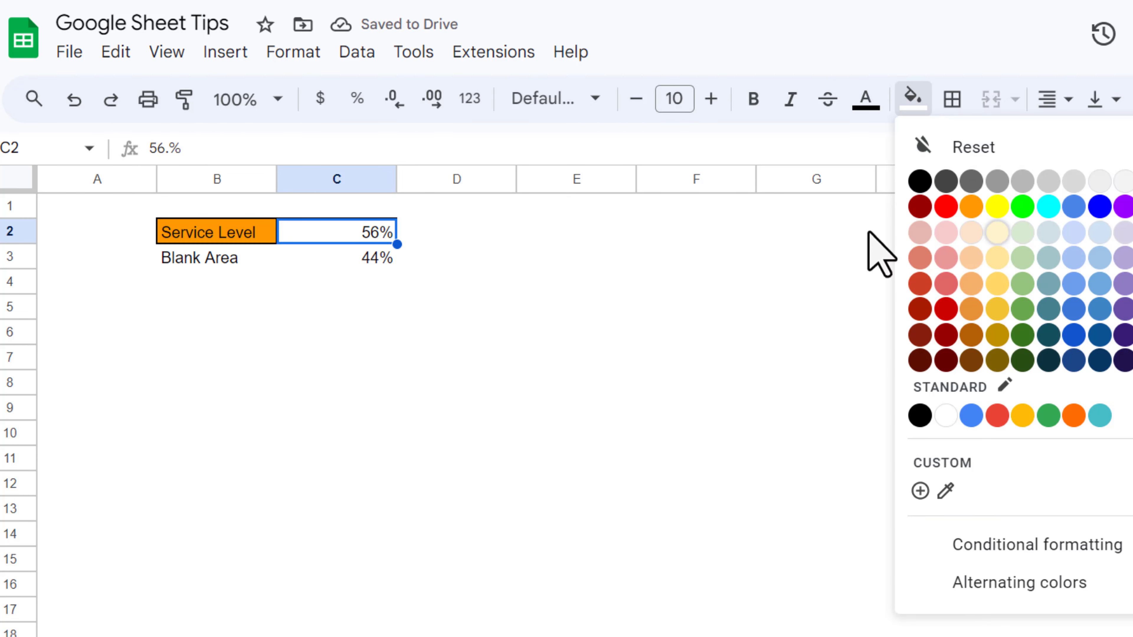
Set the text color of the Blank Area row, cells B3:C3, to white to hide it against the background.
{"action": "left_click", "coordinate": [195, 258]}
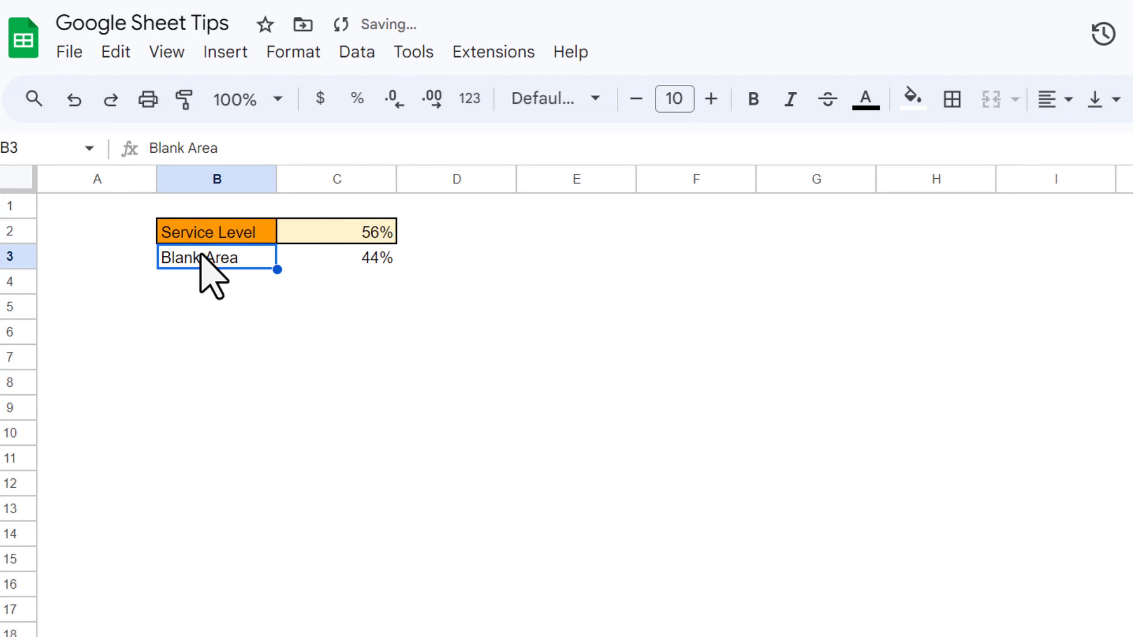
{"action": "left_click_drag", "start_coordinate": [205, 259], "coordinate": [374, 268]}
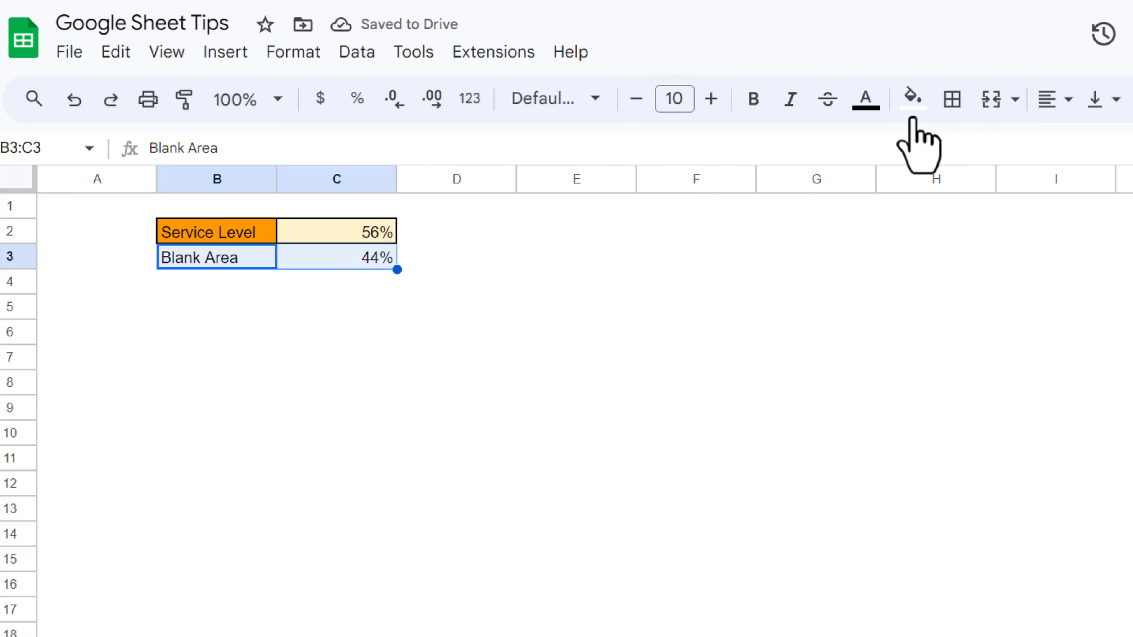
{"action": "left_click", "coordinate": [865, 100]}
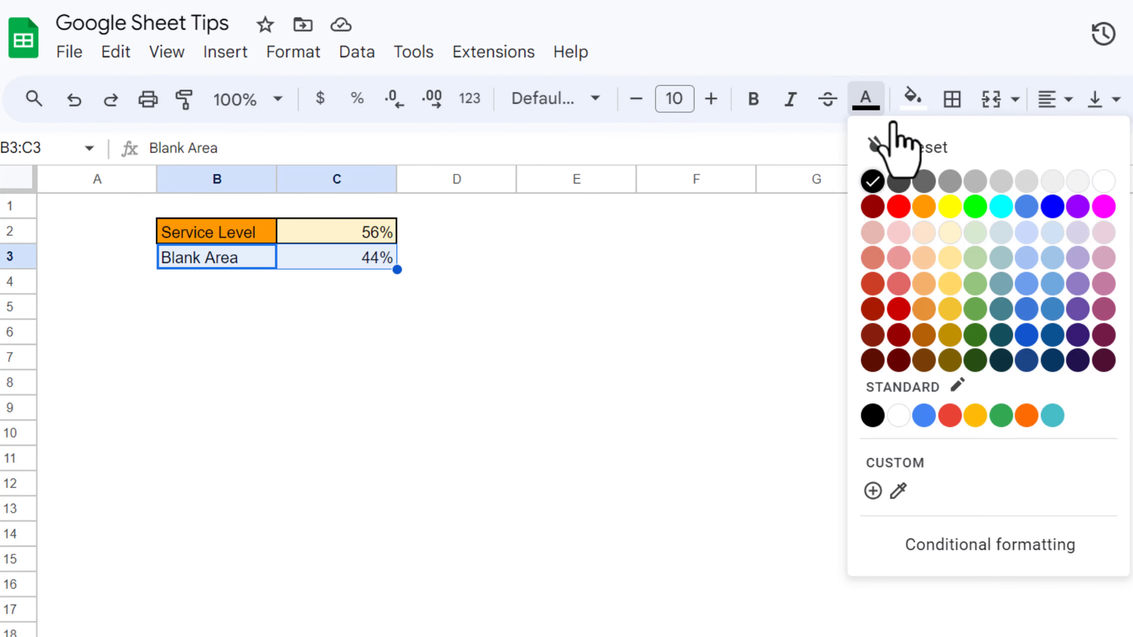
{"action": "left_click", "coordinate": [899, 417]}
{"action": "left_click", "coordinate": [551, 266]}
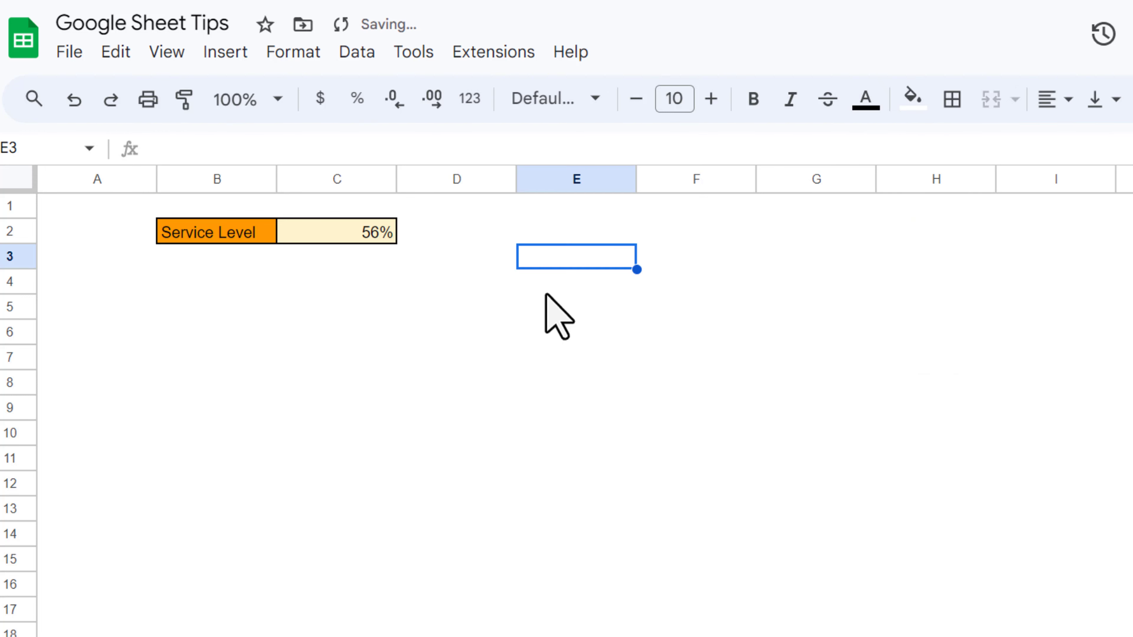
{"action": "key", "text": "Down"}
{"action": "key", "text": "Down"}
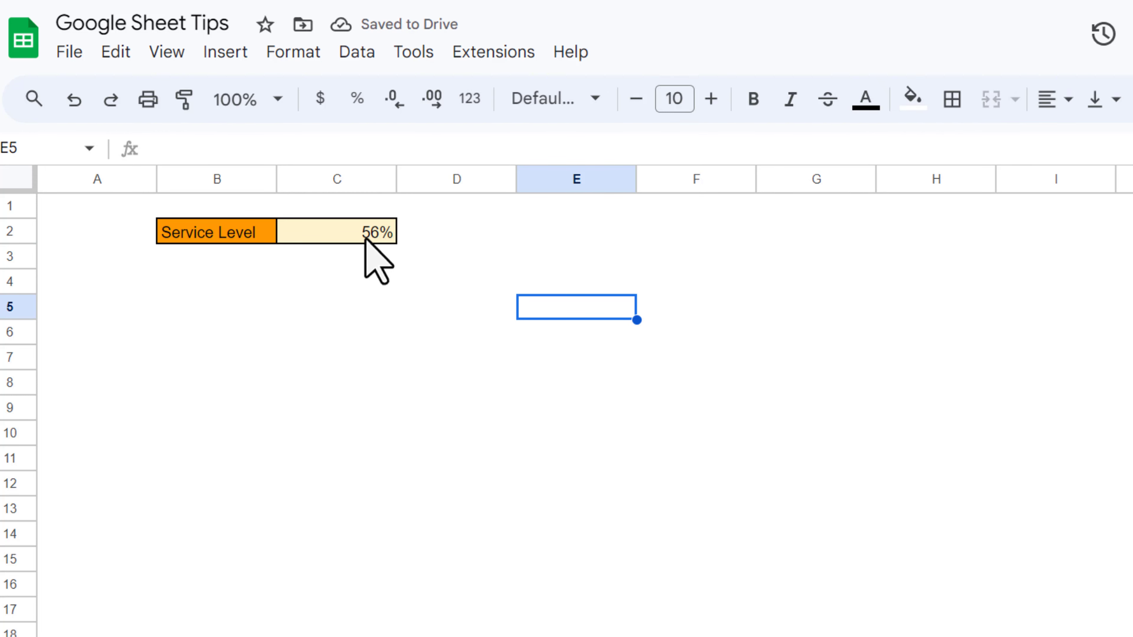
Insert a chart based on the data range B2:C3.
{"action": "left_click", "coordinate": [235, 239]}
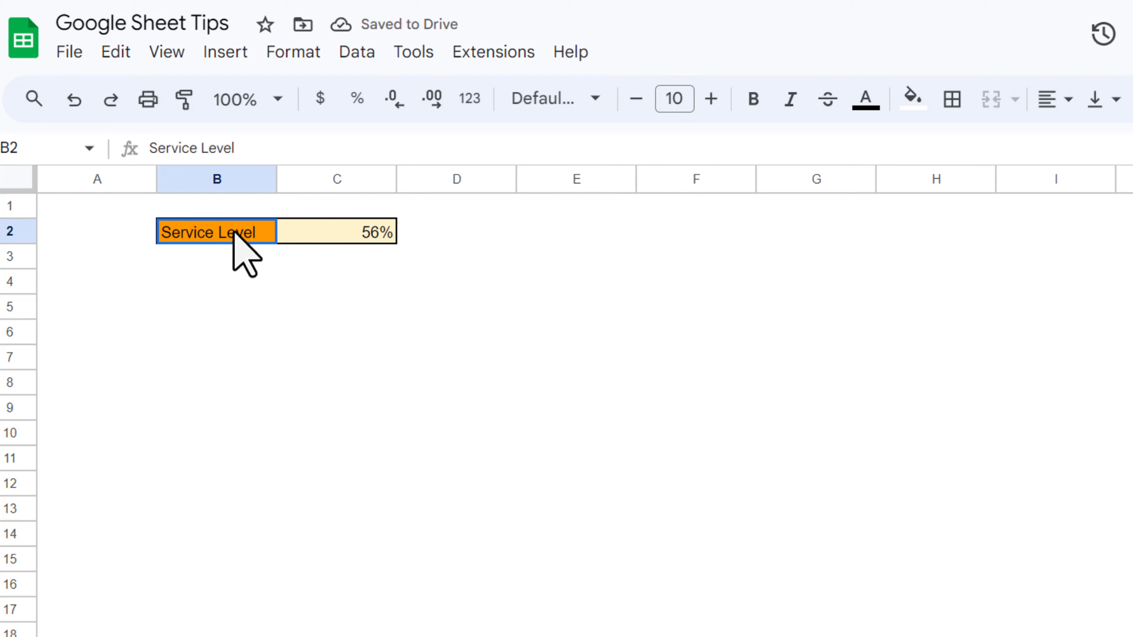
{"action": "left_click", "coordinate": [353, 263], "text": "shift"}
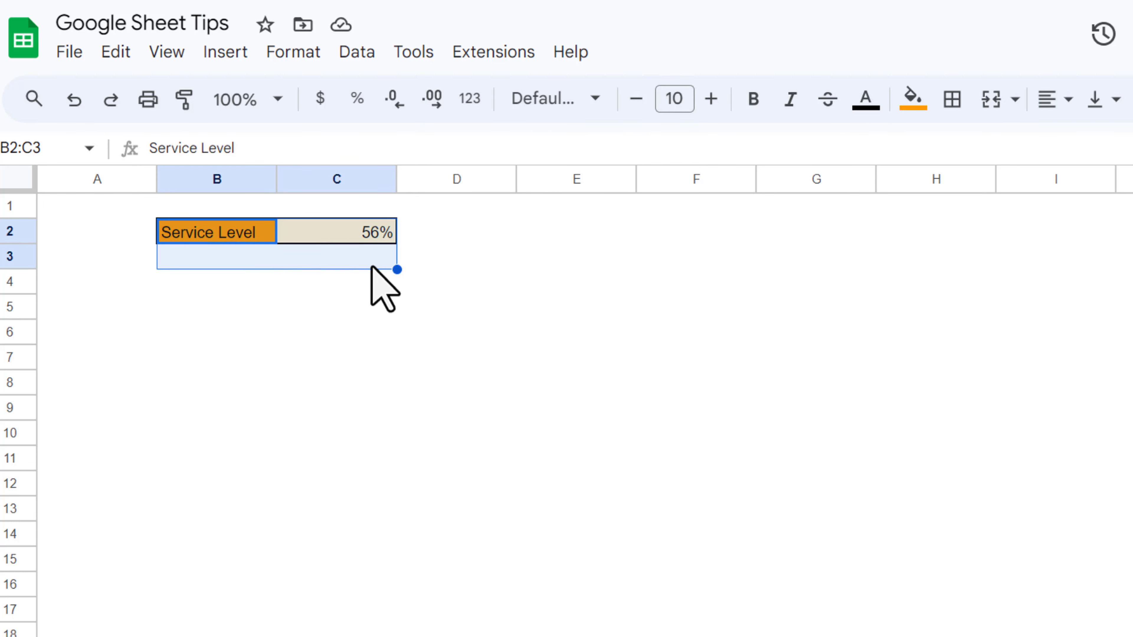
{"action": "left_click", "coordinate": [227, 53]}
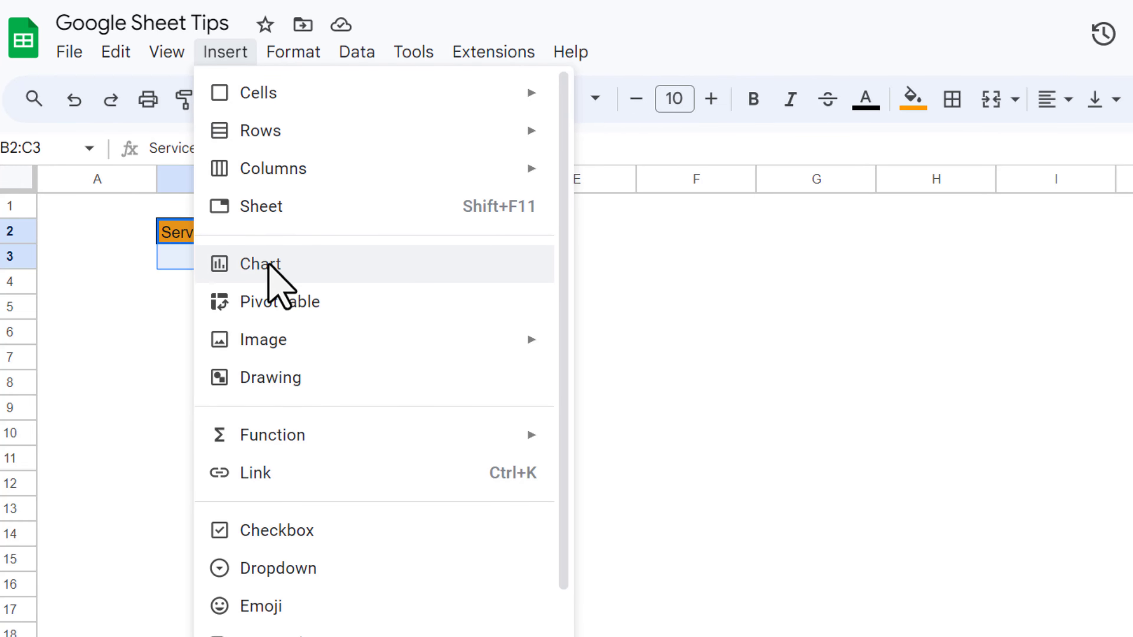
{"action": "left_click", "coordinate": [316, 263]}
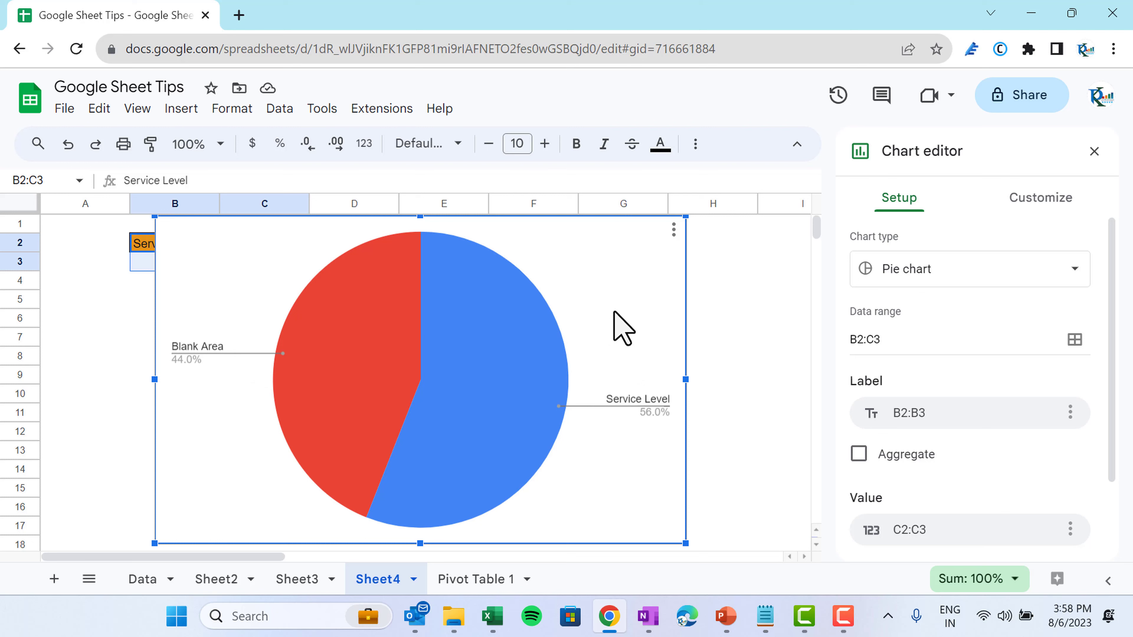
Change the chart type to Doughnut chart.
{"action": "left_click", "coordinate": [978, 255]}
{"action": "scroll", "coordinate": [1099, 359], "scroll_direction": "down", "scroll_amount": 1}
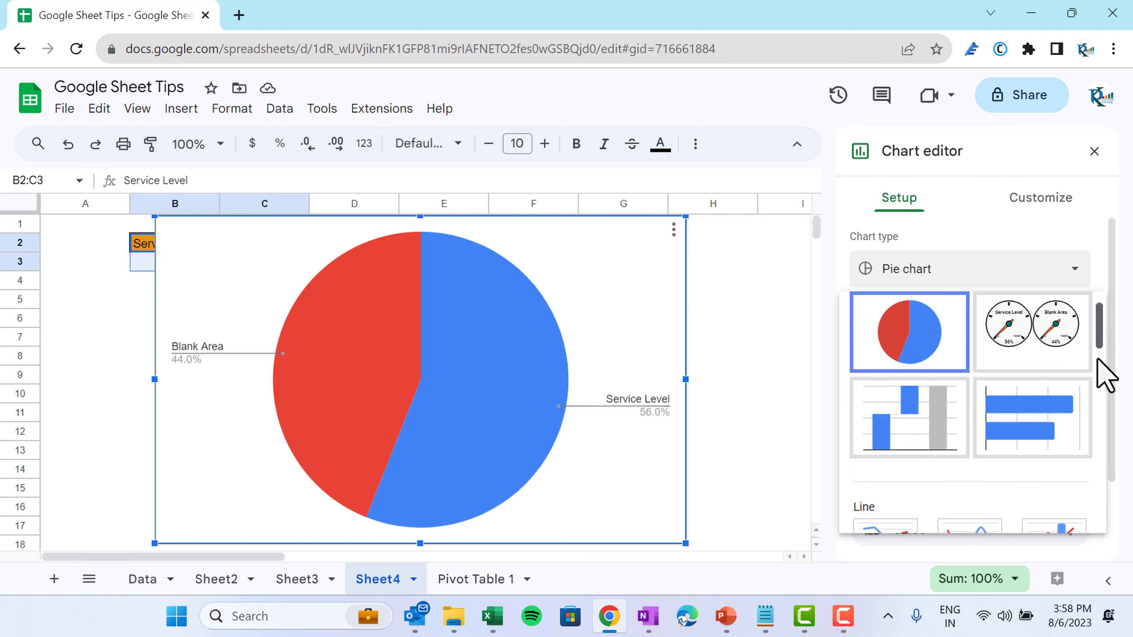
{"action": "left_click_drag", "start_coordinate": [1098, 361], "coordinate": [1098, 468]}
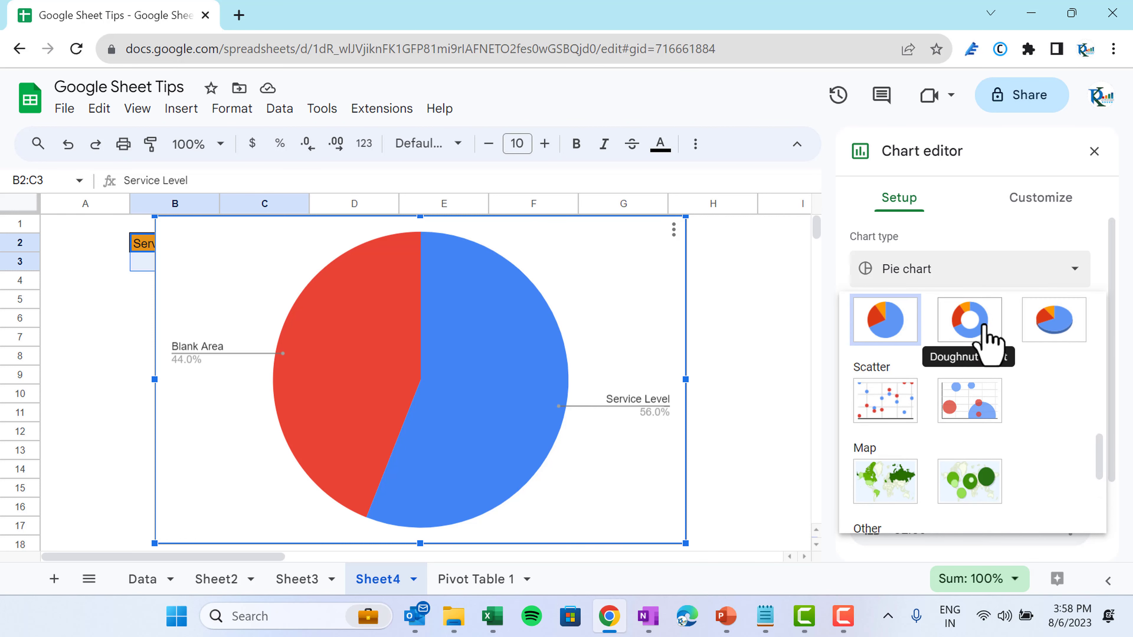
{"action": "left_click", "coordinate": [986, 337]}
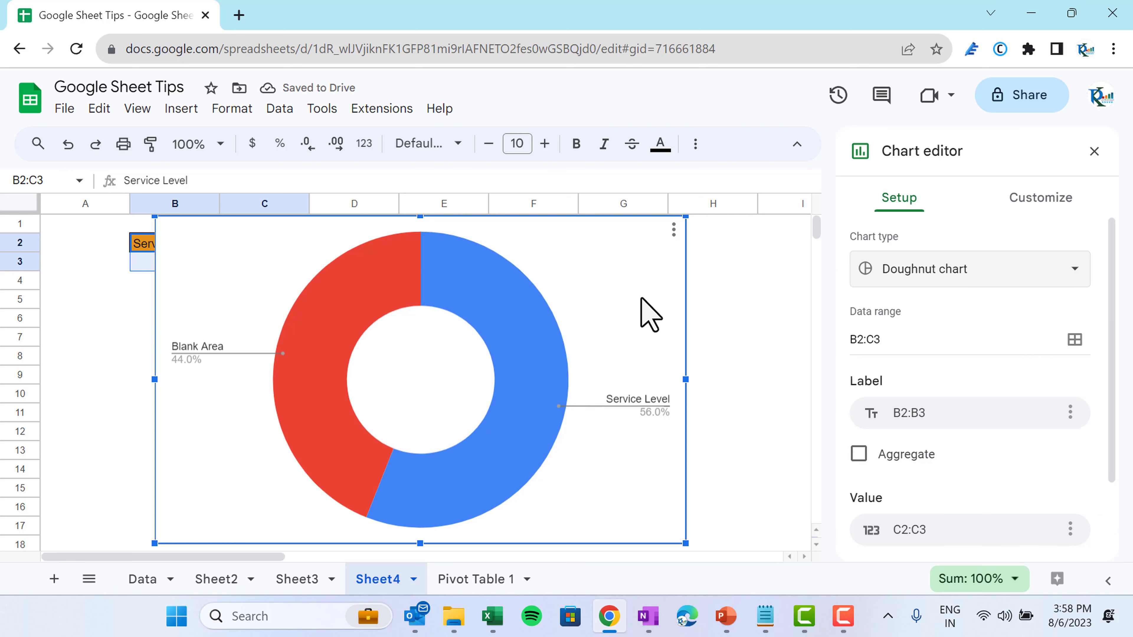
Set the chart's background color to None and its border color to dark green.
{"action": "left_click", "coordinate": [1043, 204]}
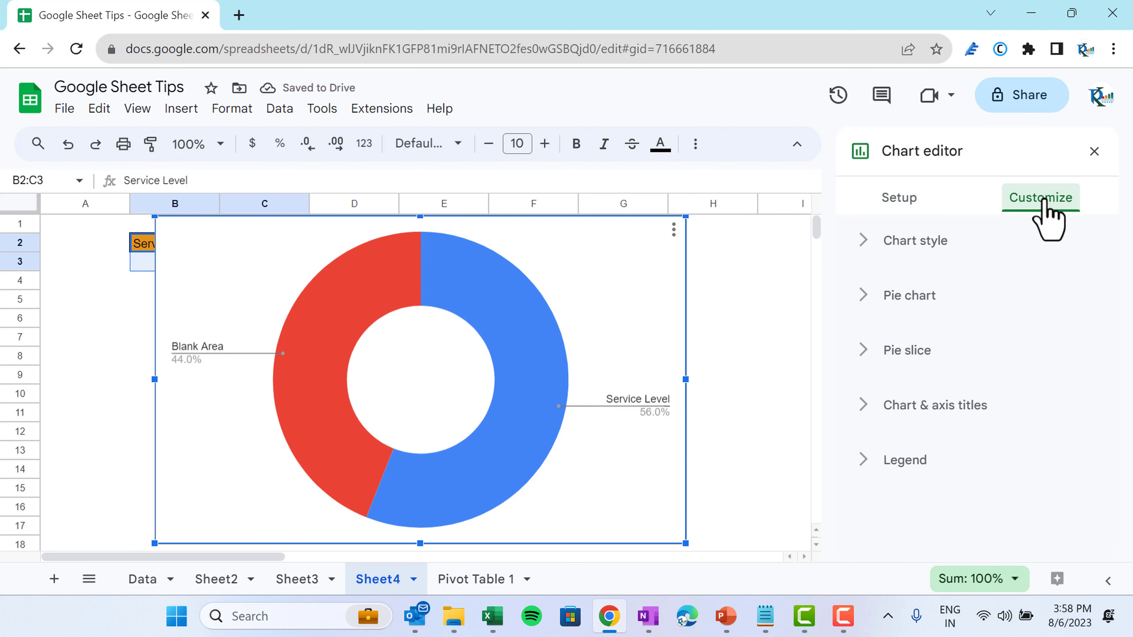
{"action": "left_click", "coordinate": [928, 248]}
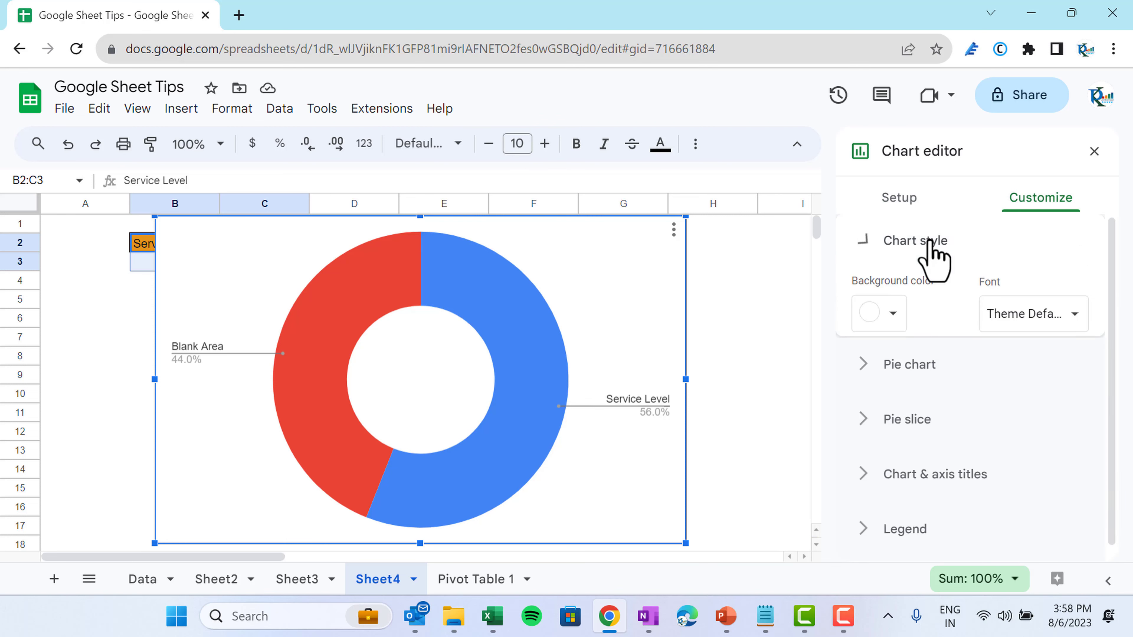
{"action": "left_click", "coordinate": [889, 317]}
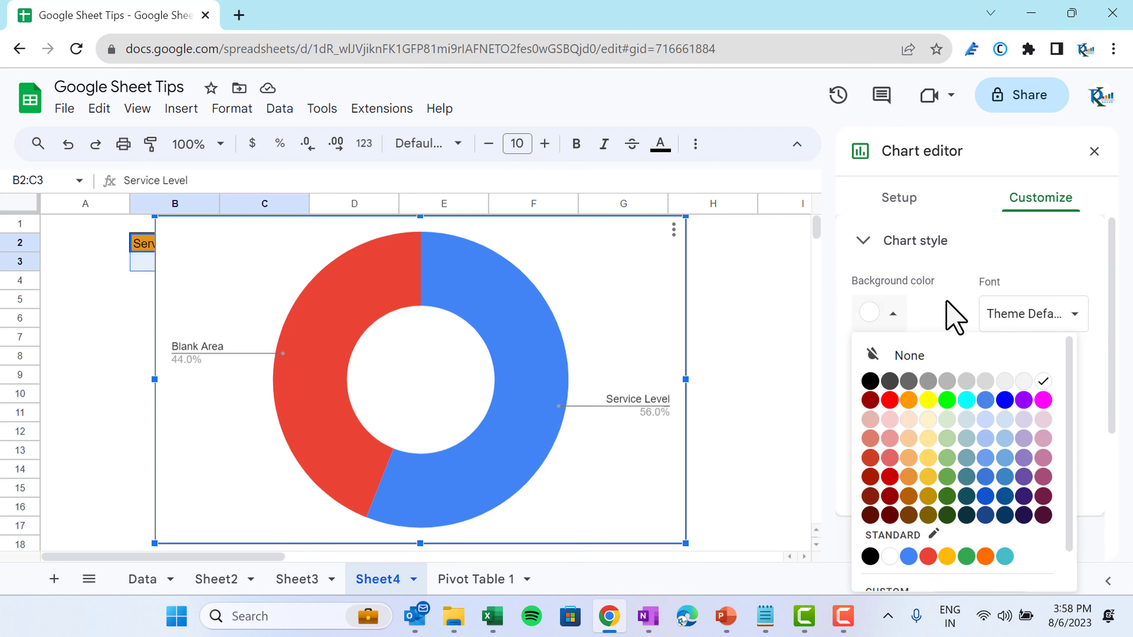
{"action": "left_click", "coordinate": [946, 357]}
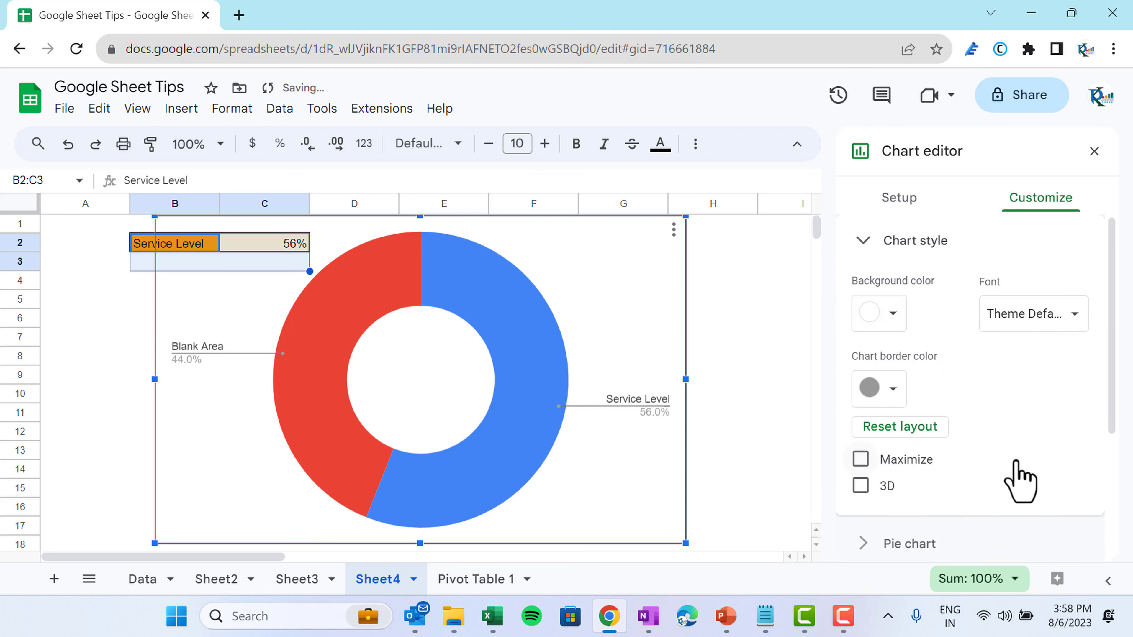
{"action": "left_click", "coordinate": [893, 389]}
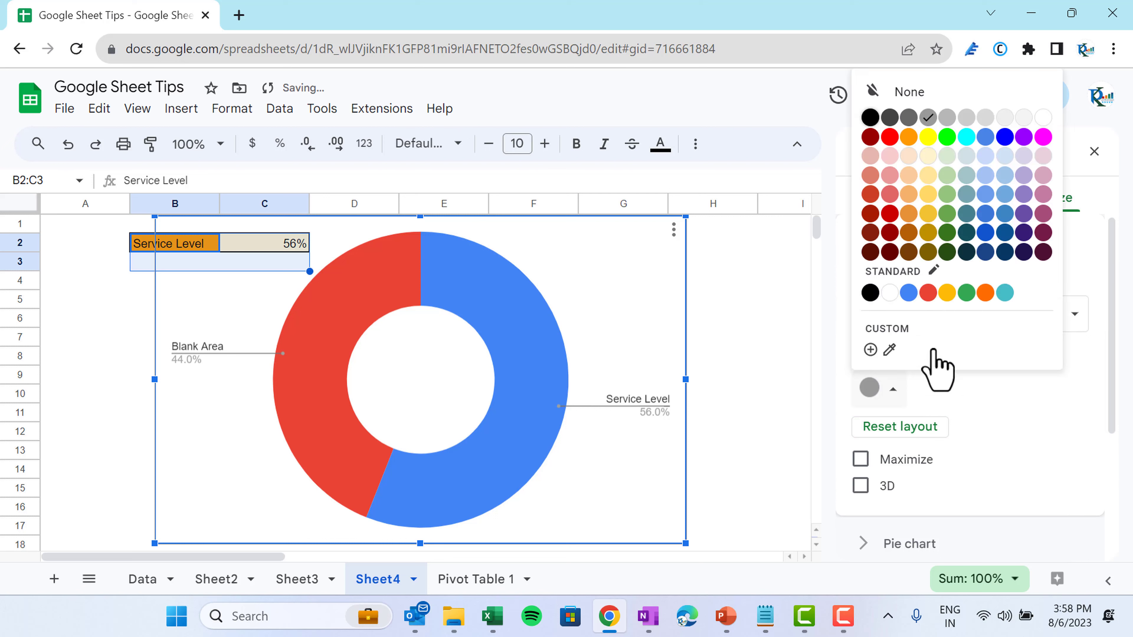
{"action": "left_click", "coordinate": [947, 232]}
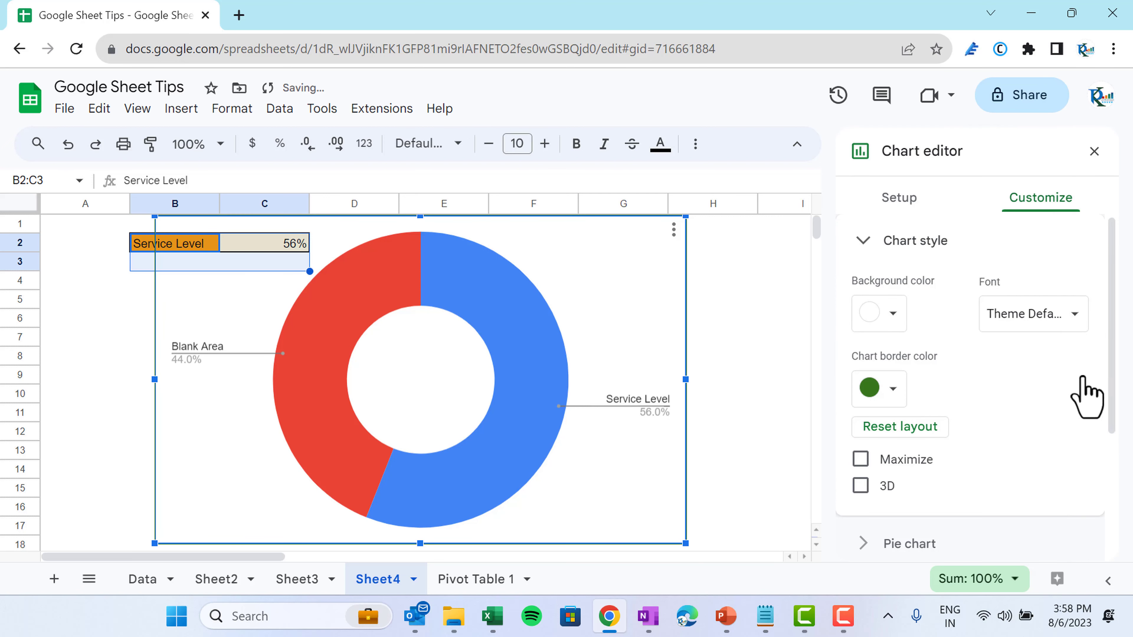
Make the doughnut chart 3D and set the chart font to Comic Sans MS.
{"action": "left_click", "coordinate": [861, 486]}
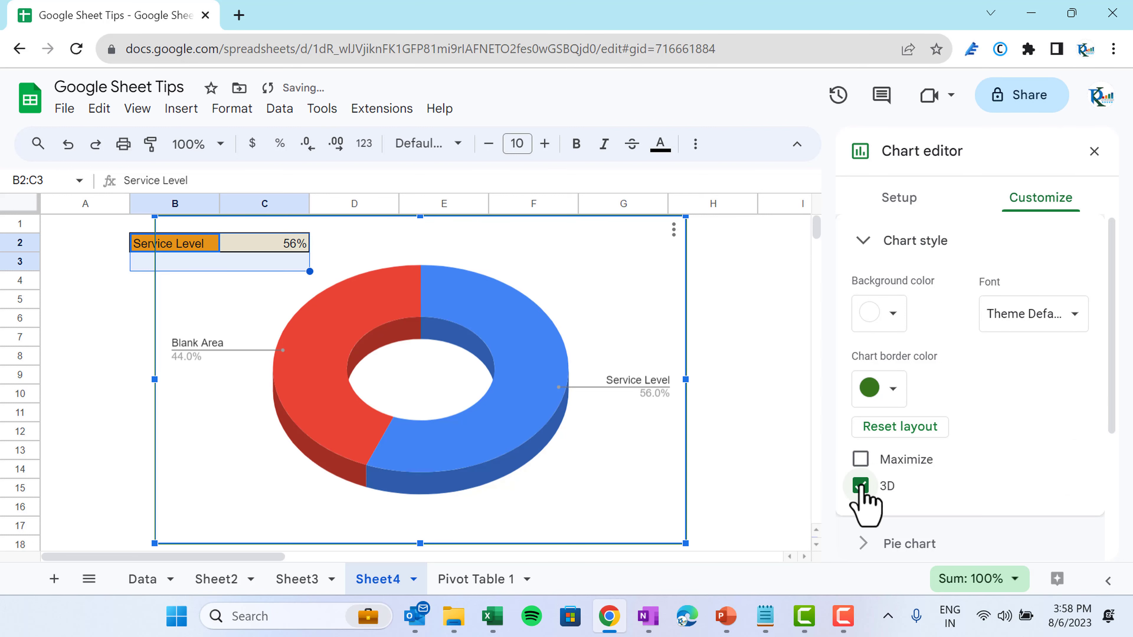
{"action": "left_click", "coordinate": [1082, 325]}
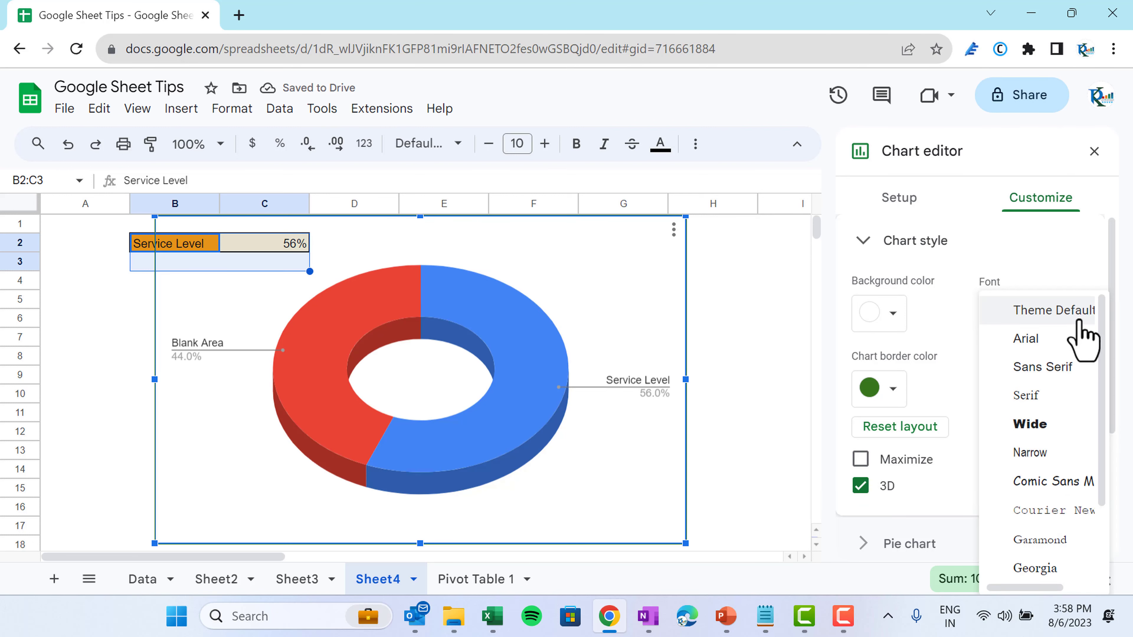
{"action": "left_click", "coordinate": [1060, 484]}
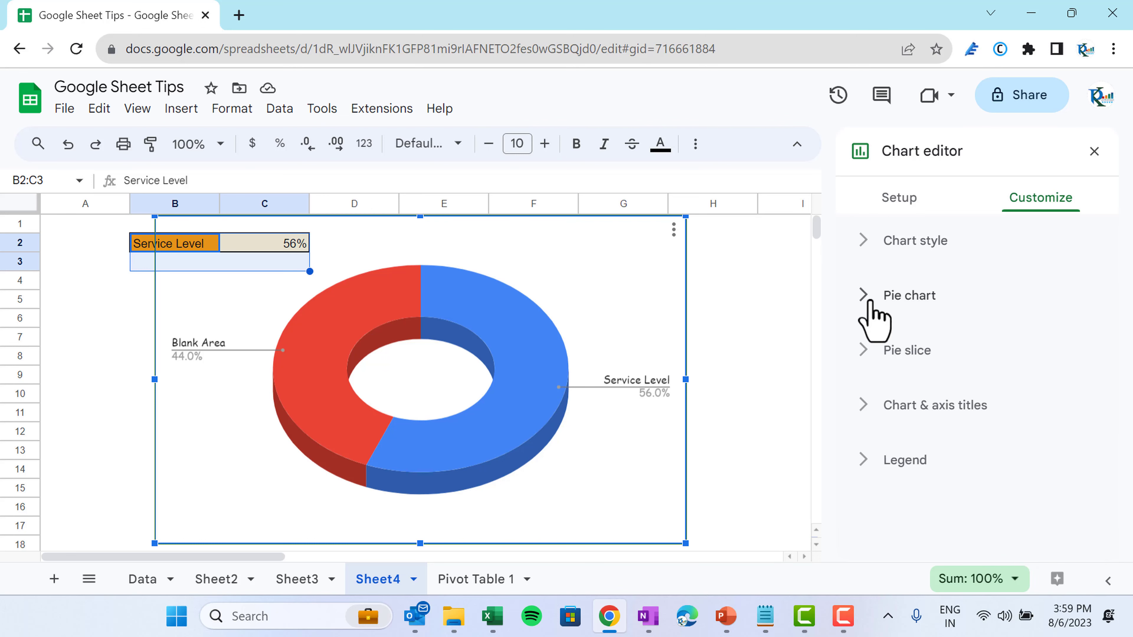
Set the chart's donut hole size to 90%.
{"action": "left_click", "coordinate": [868, 298]}
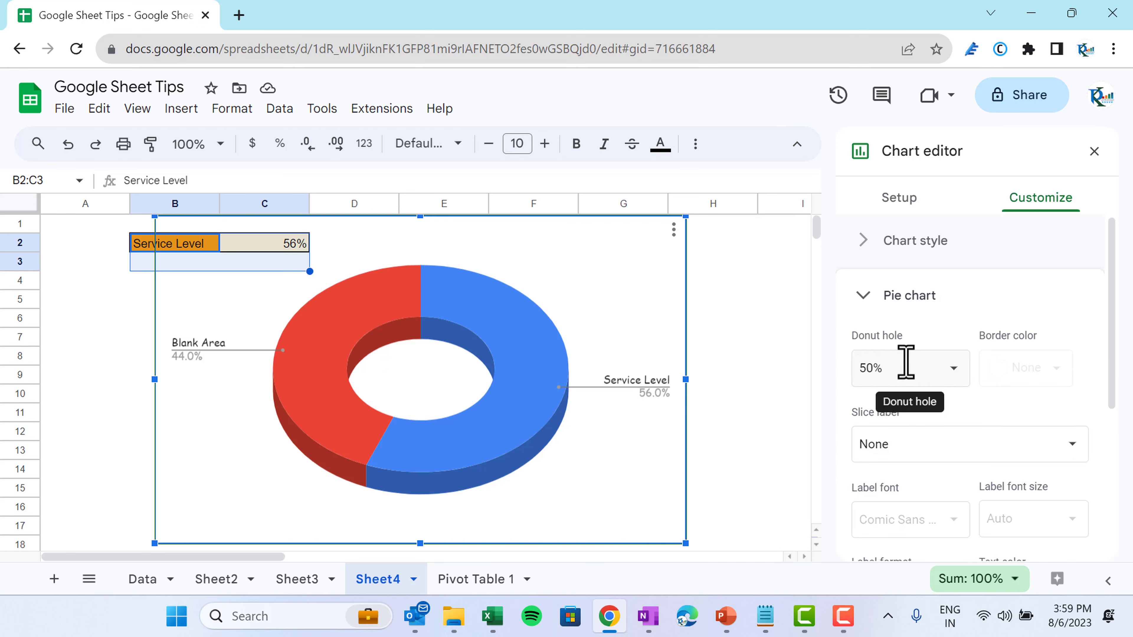
{"action": "left_click", "coordinate": [898, 370]}
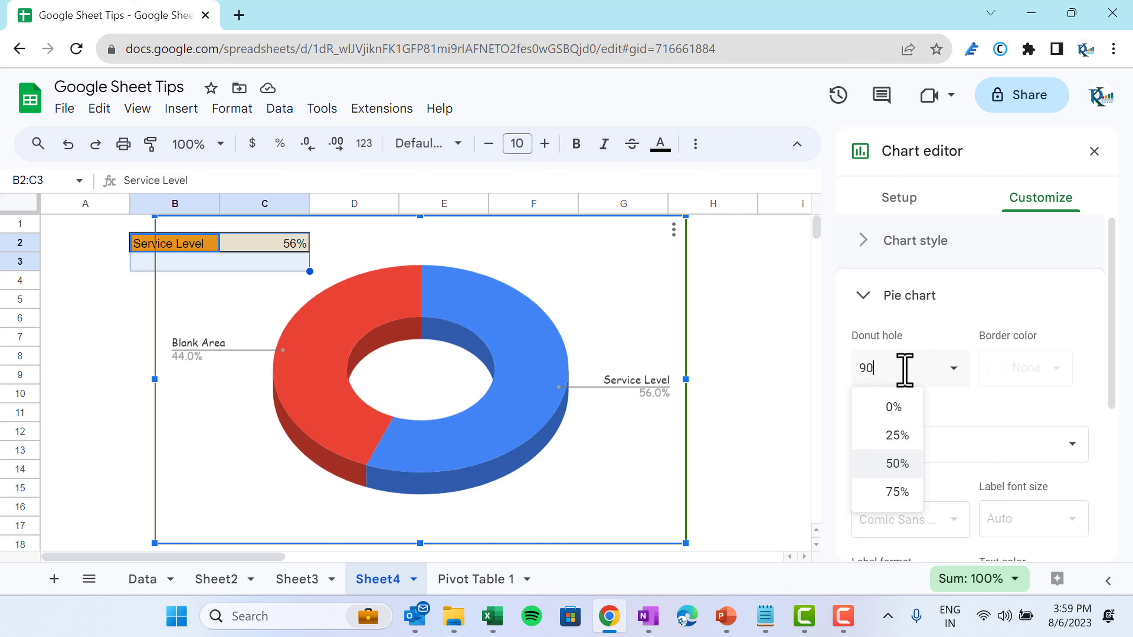
{"action": "key", "text": "Return"}
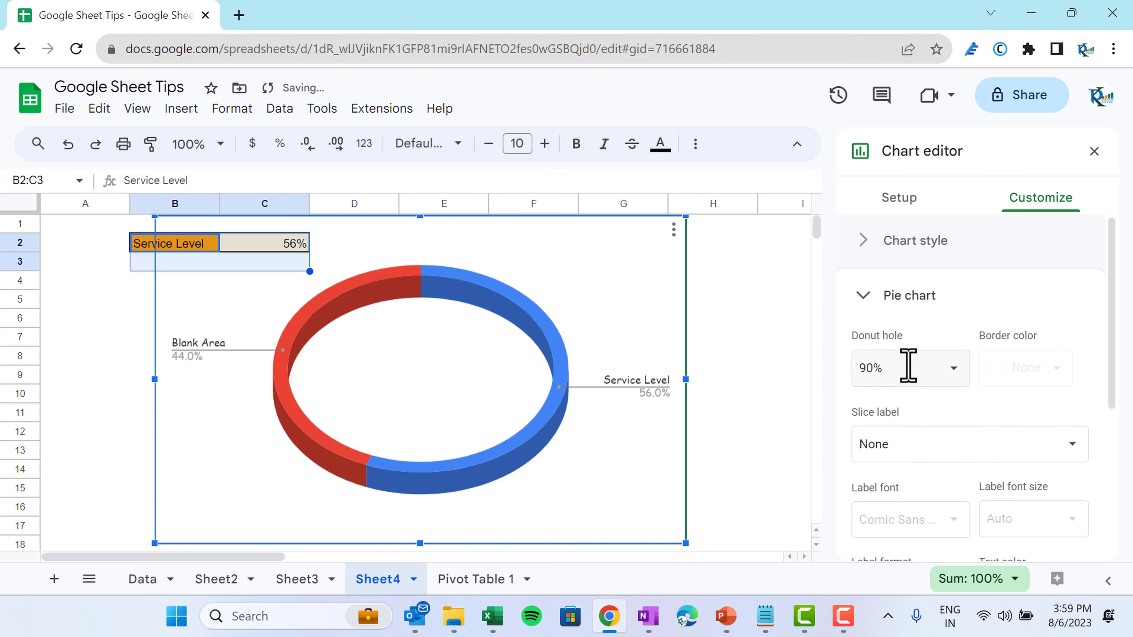
{"action": "left_click", "coordinate": [875, 298]}
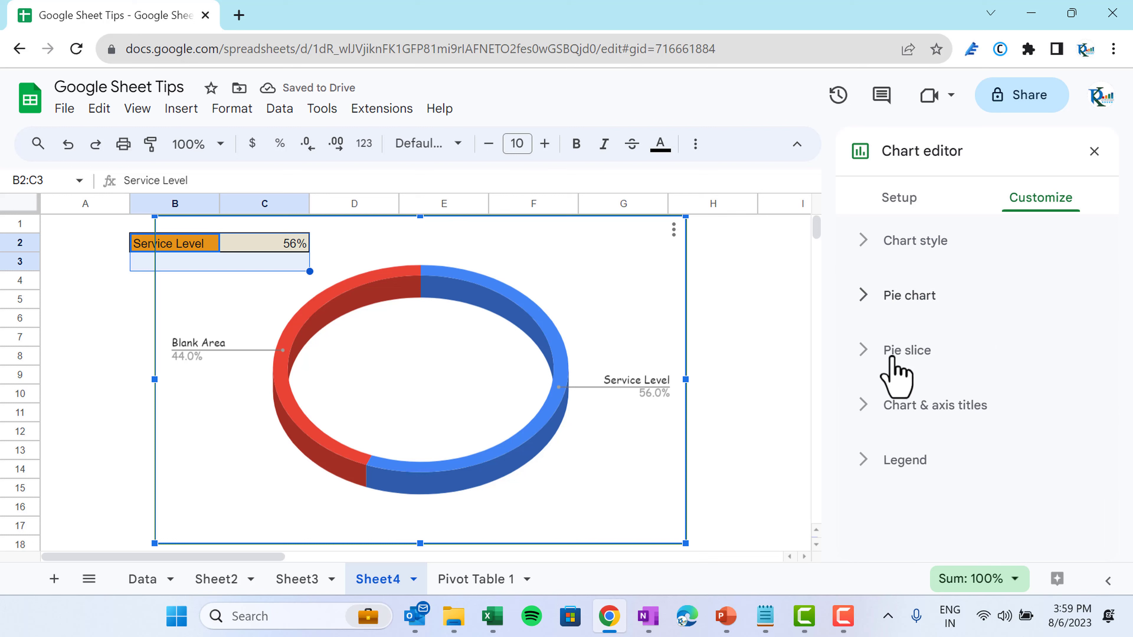
Color the Service Level slice of the doughnut chart medium green.
{"action": "left_click", "coordinate": [894, 352]}
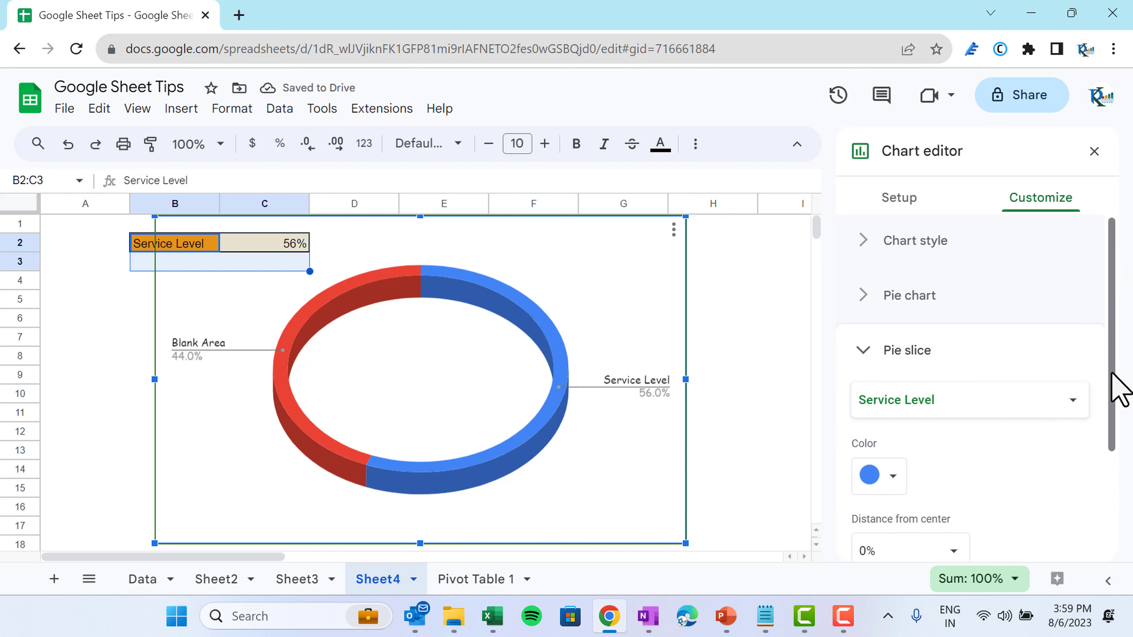
{"action": "scroll", "coordinate": [1053, 370], "scroll_direction": "down", "scroll_amount": 3}
{"action": "left_click", "coordinate": [969, 289]}
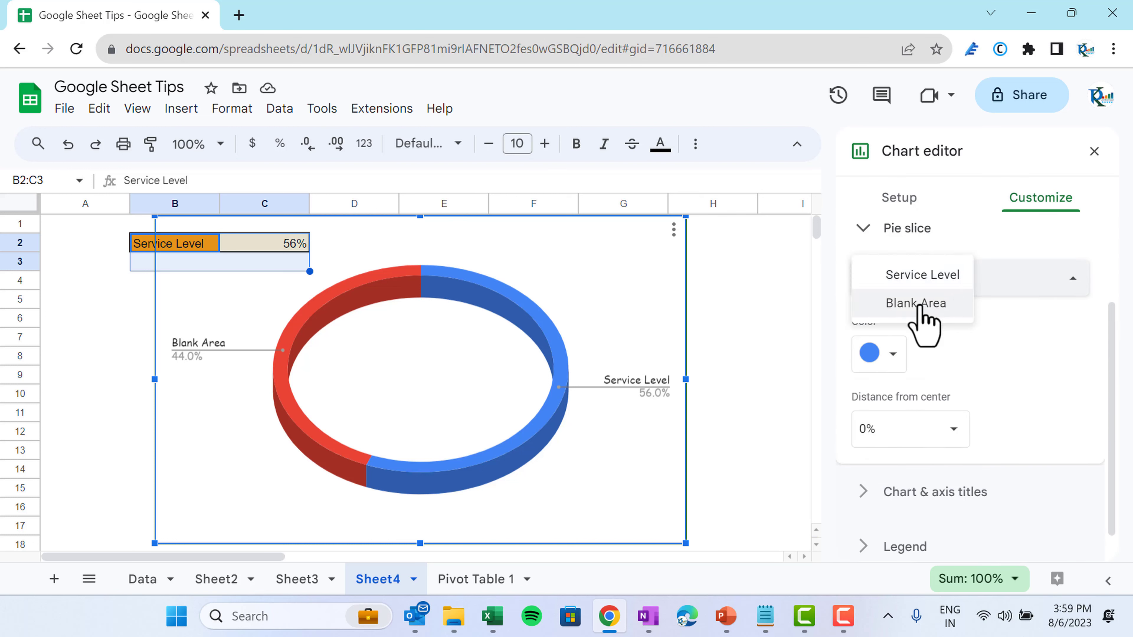
{"action": "left_click", "coordinate": [1018, 319]}
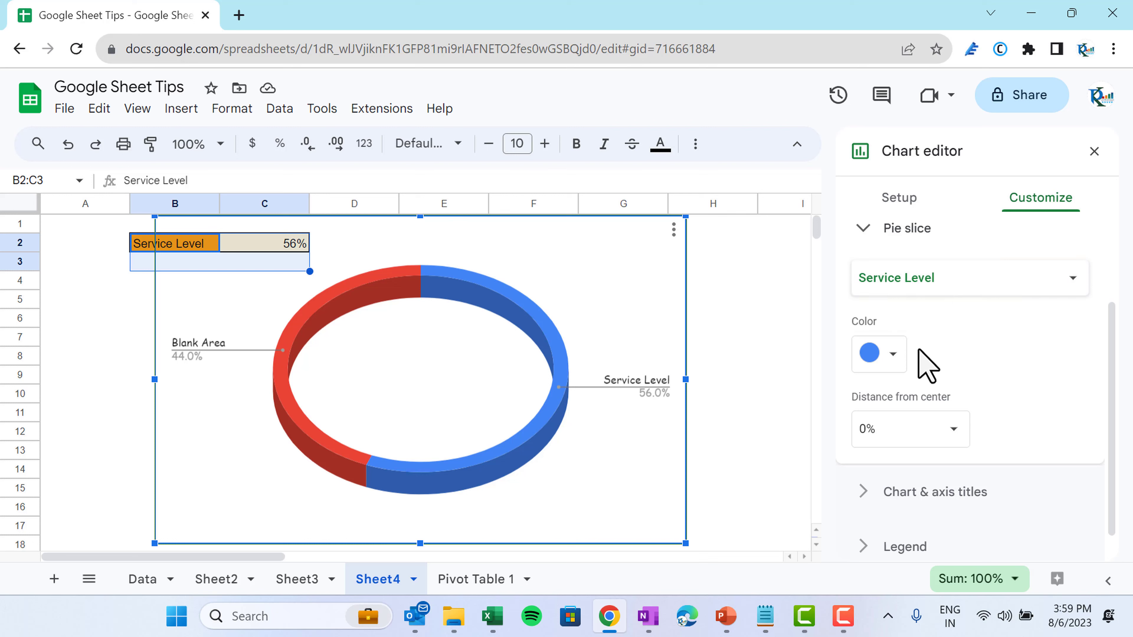
{"action": "left_click", "coordinate": [891, 354]}
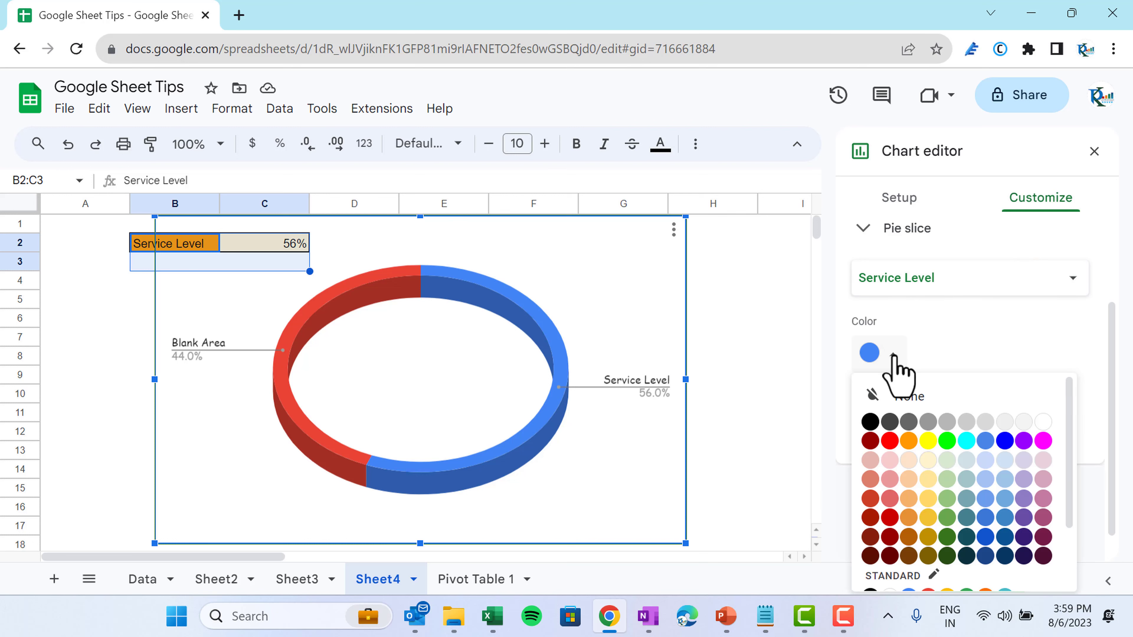
{"action": "left_click", "coordinate": [946, 517]}
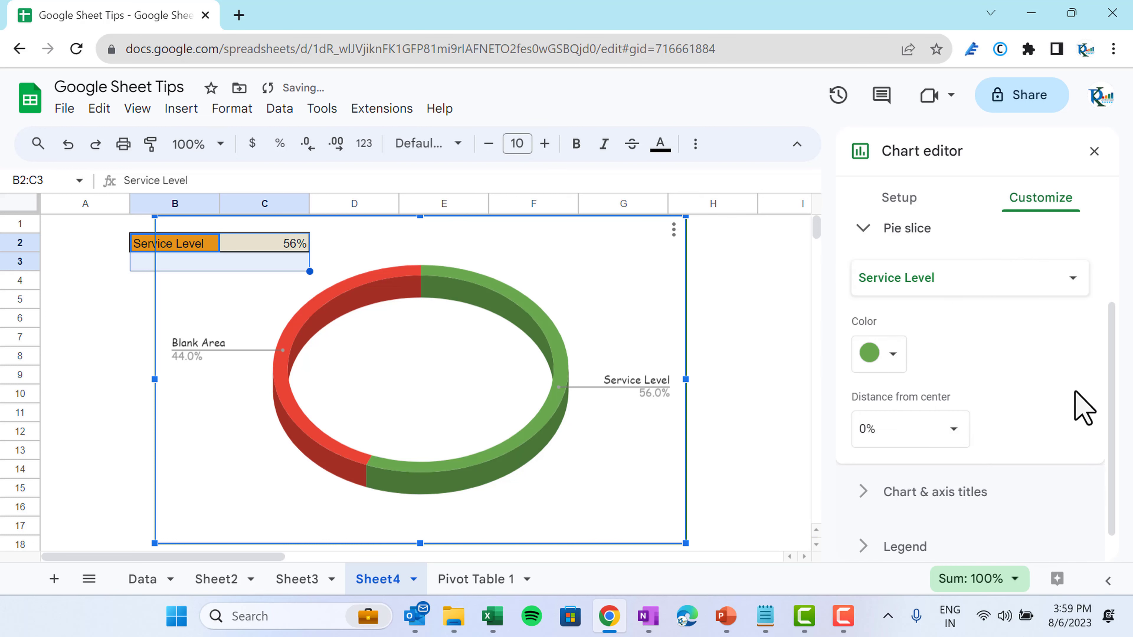
Color the Blank Area slice of the doughnut chart very light green.
{"action": "left_click", "coordinate": [929, 286]}
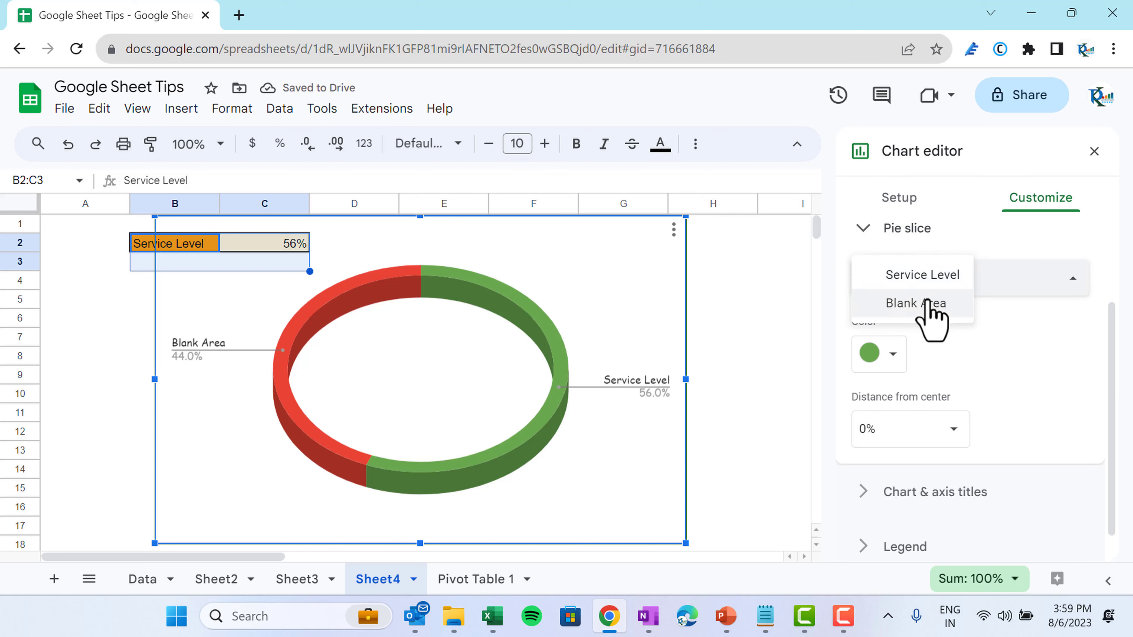
{"action": "left_click", "coordinate": [927, 305]}
{"action": "left_click", "coordinate": [894, 355]}
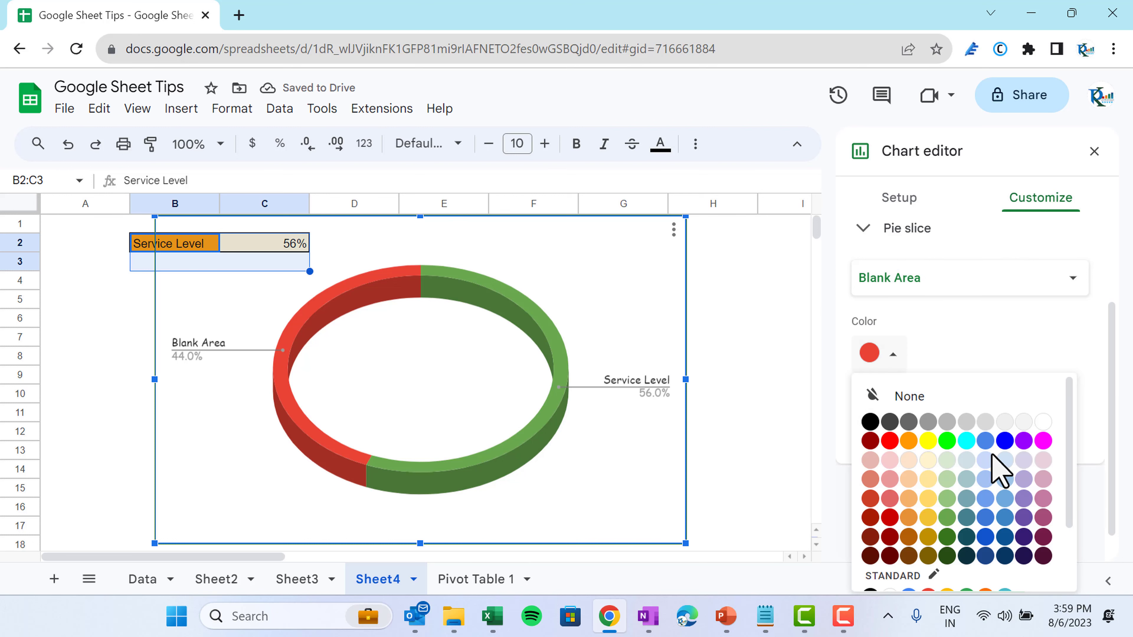
{"action": "left_click", "coordinate": [947, 461]}
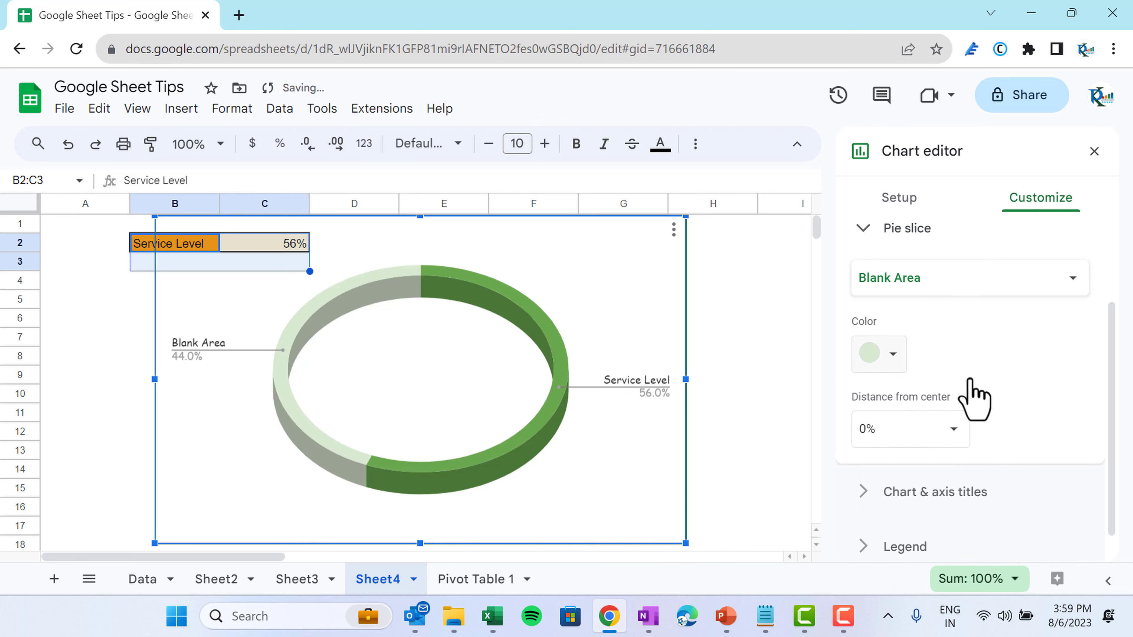
Give the chart the title "3D Doughnut Chart".
{"action": "scroll", "coordinate": [952, 513], "scroll_direction": "down", "scroll_amount": 1}
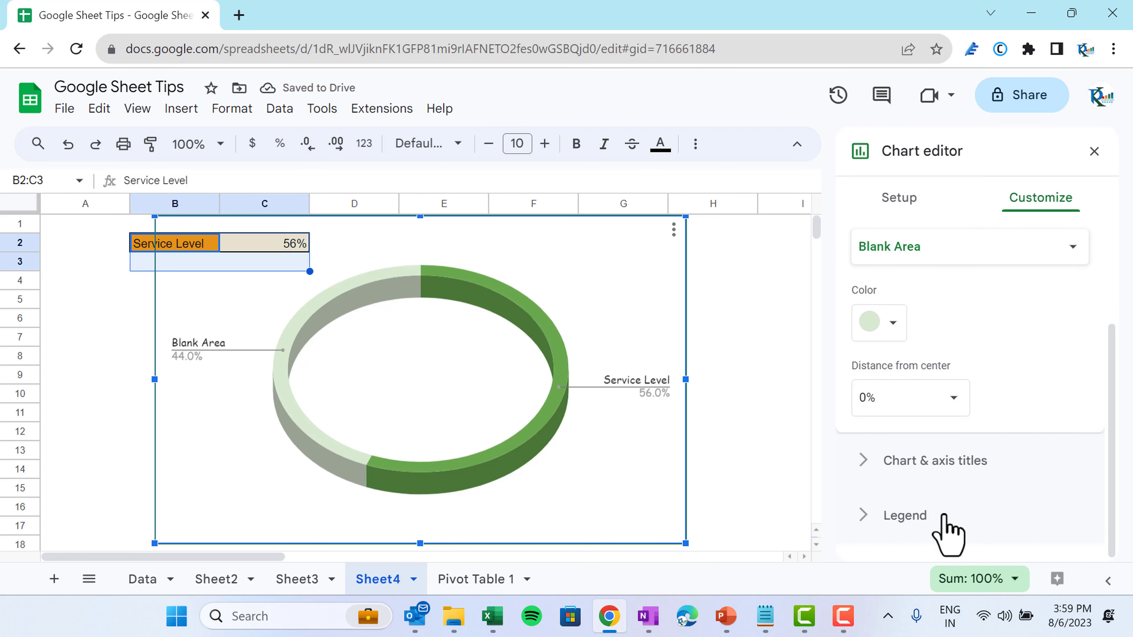
{"action": "left_click", "coordinate": [934, 468]}
{"action": "scroll", "coordinate": [1082, 462], "scroll_direction": "down", "scroll_amount": 1}
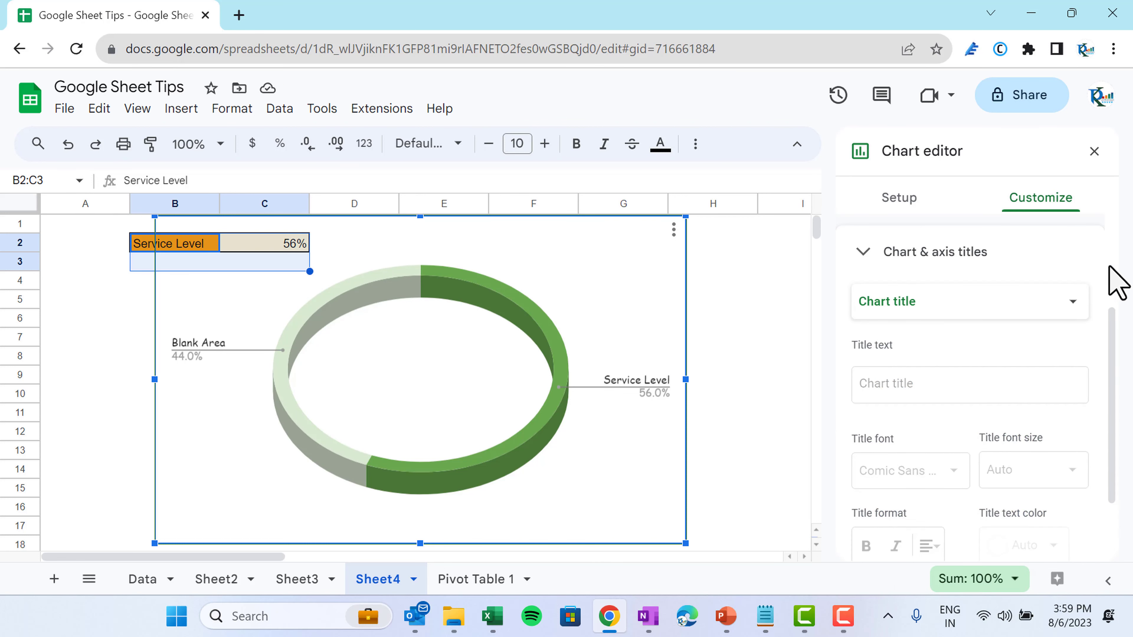
{"action": "left_click", "coordinate": [939, 388]}
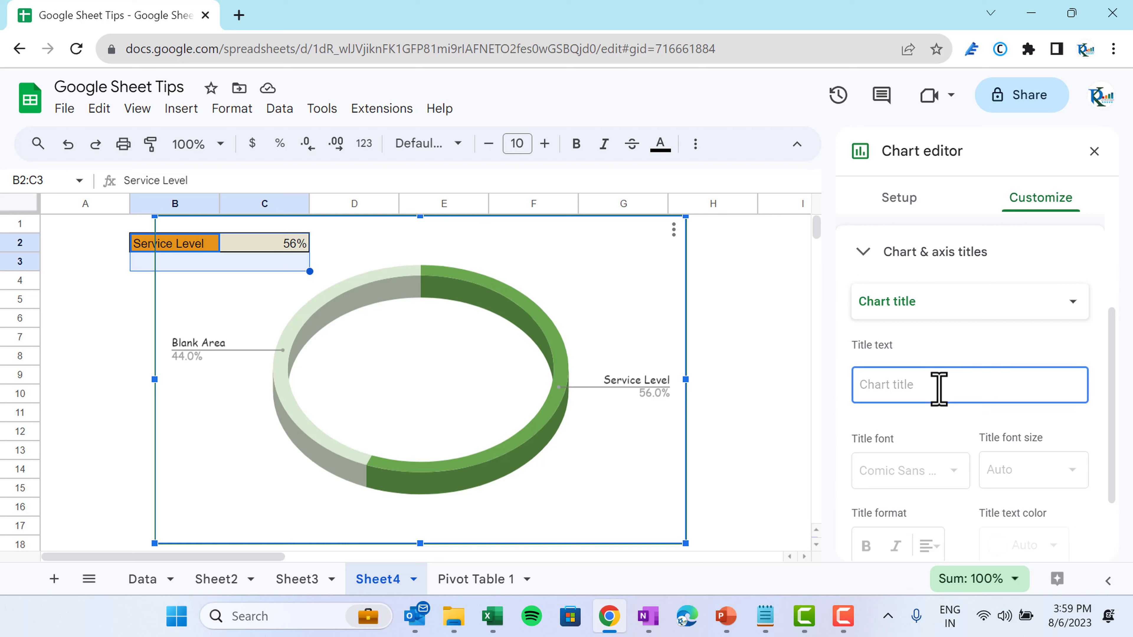
{"action": "type", "text": "3D Doughnut Chart"}
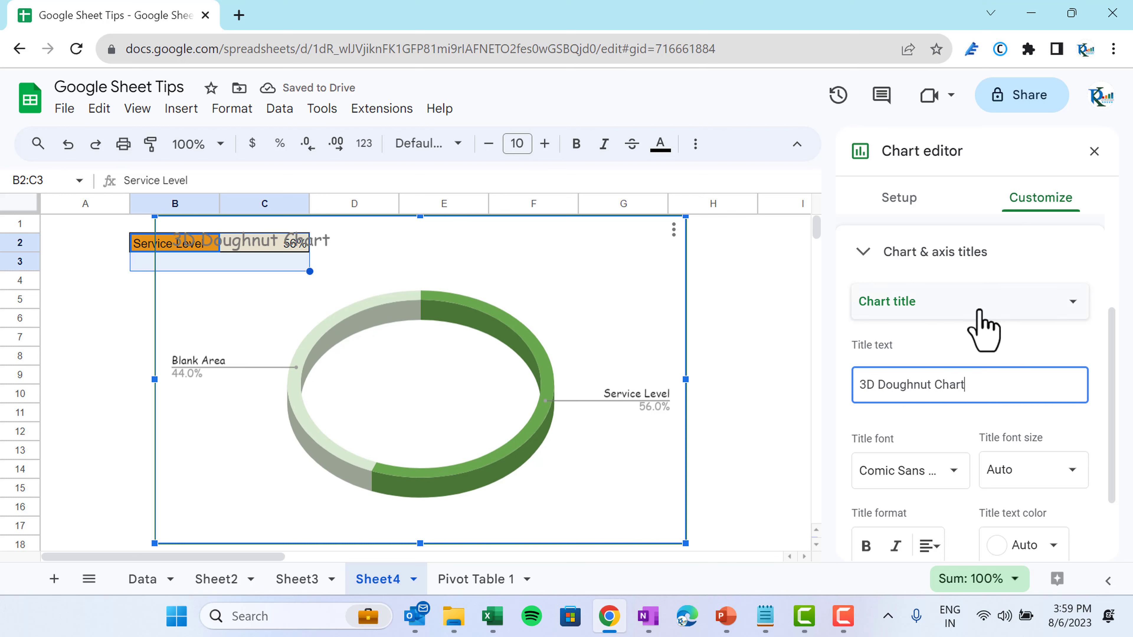
Center the chart title horizontally above the doughnut.
{"action": "left_click_drag", "start_coordinate": [1113, 400], "coordinate": [1118, 519]}
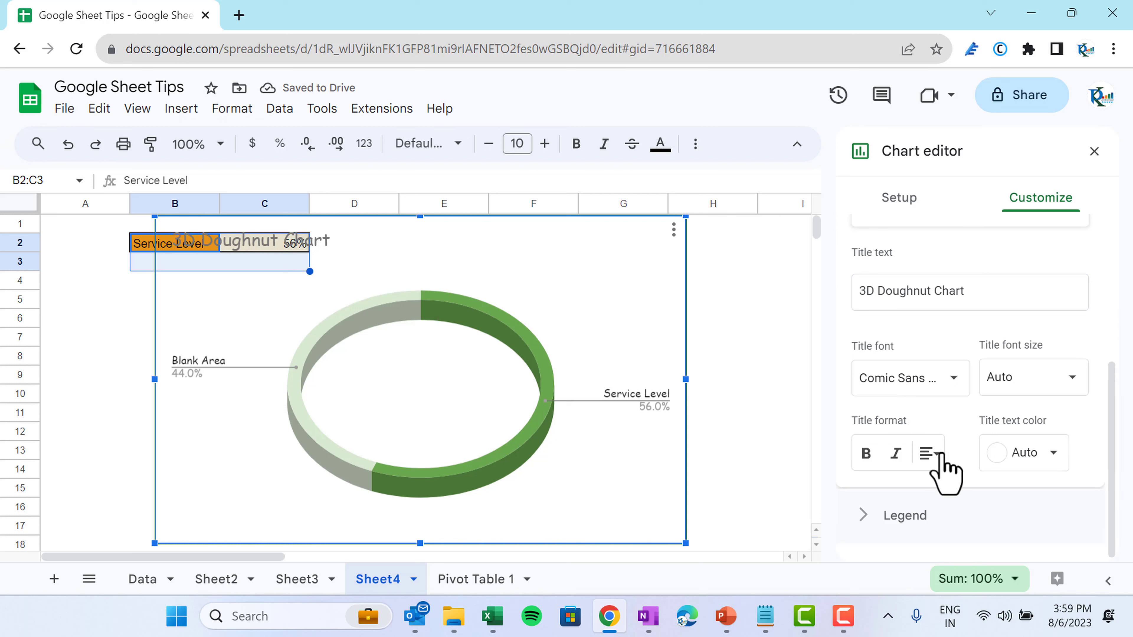
{"action": "left_click", "coordinate": [932, 454]}
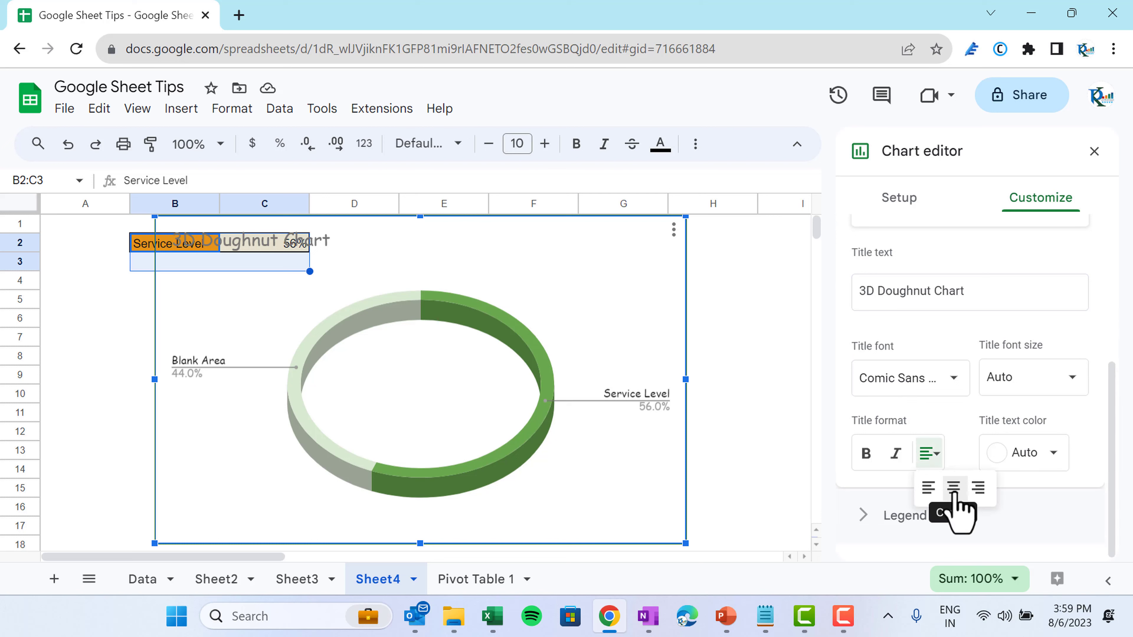
{"action": "left_click", "coordinate": [953, 491]}
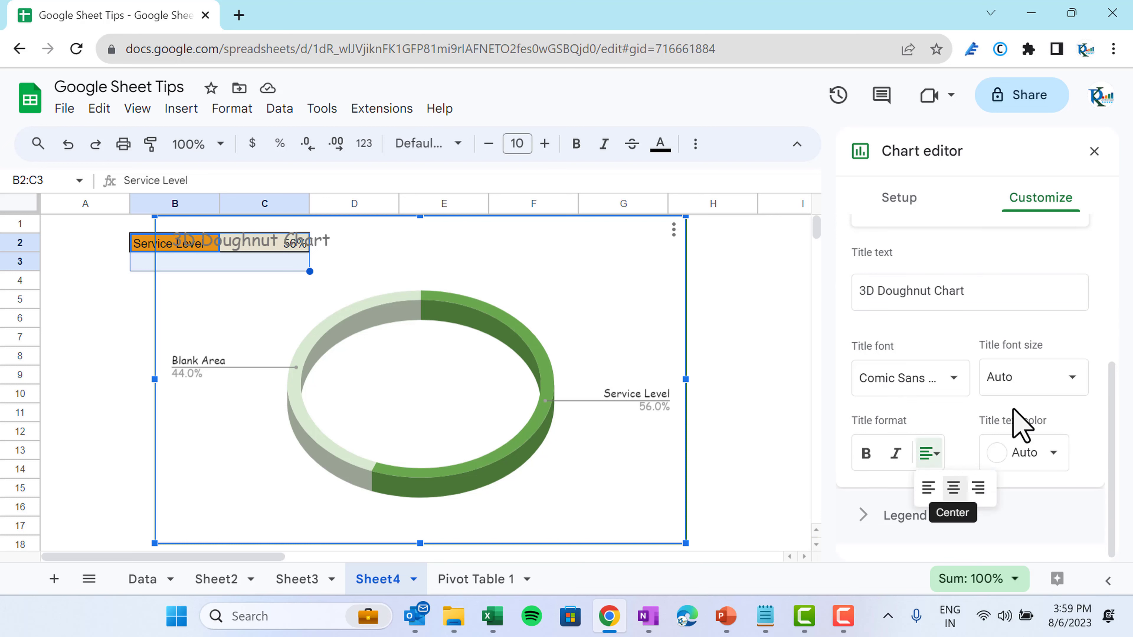
Make the chart title bold and color its text dark green.
{"action": "left_click", "coordinate": [866, 455]}
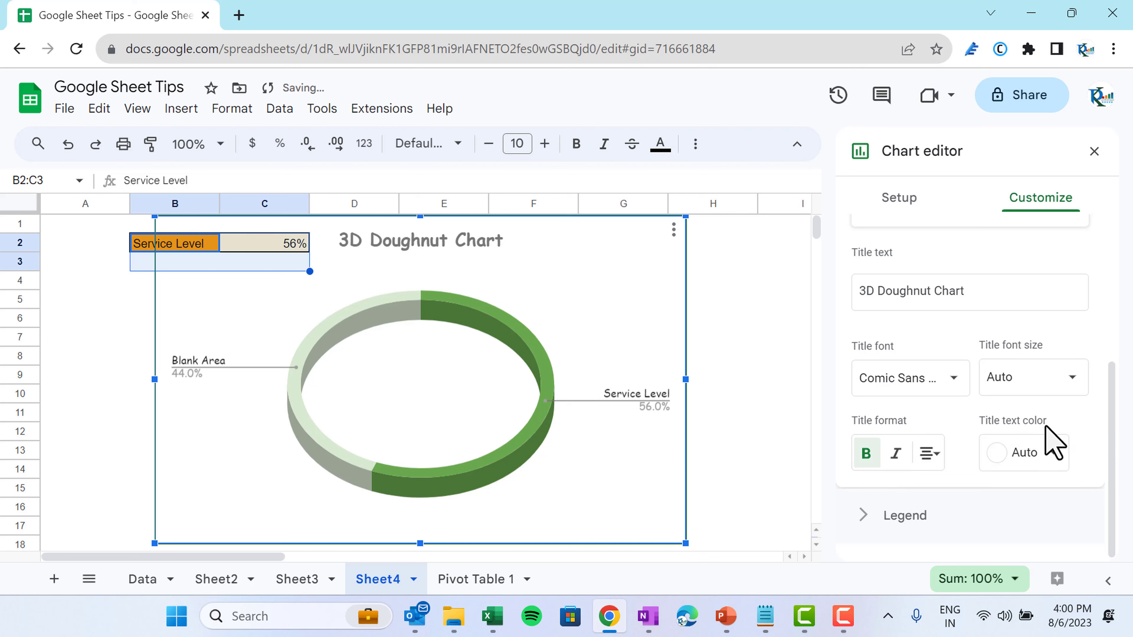
{"action": "left_click", "coordinate": [1057, 453]}
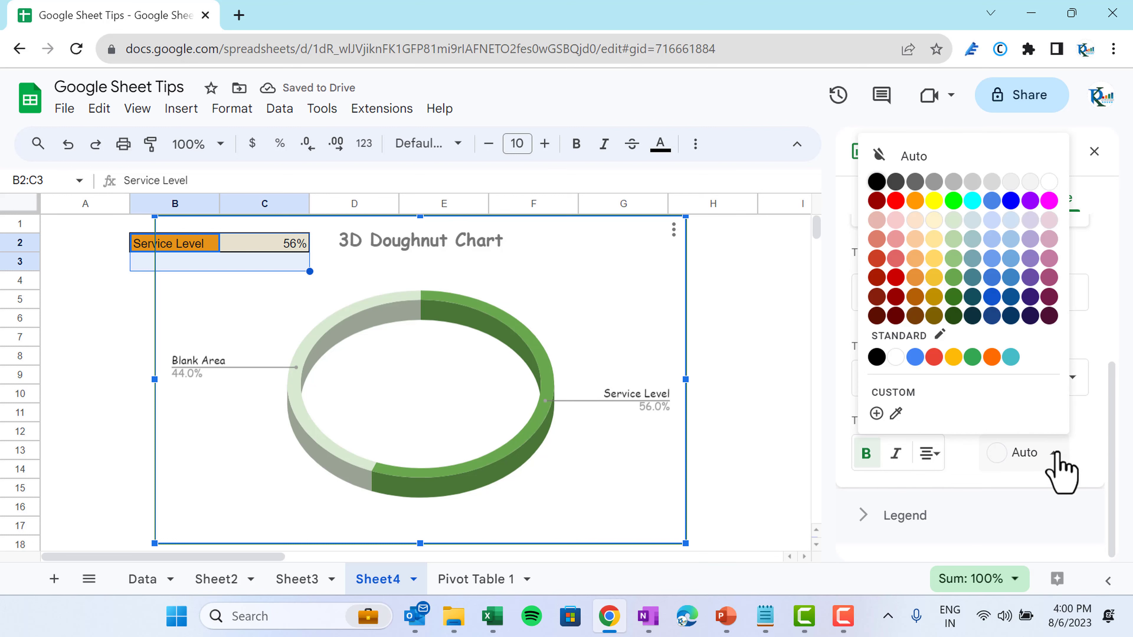
{"action": "left_click", "coordinate": [954, 297]}
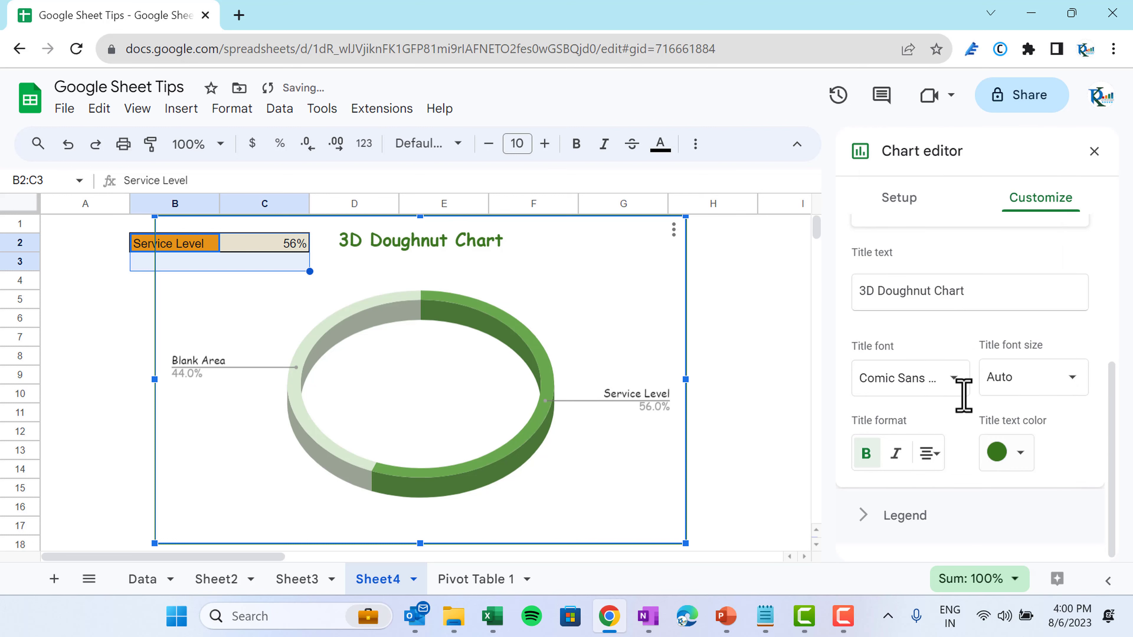
Set the chart's legend position to None and leave chart editing.
{"action": "left_click", "coordinate": [882, 522]}
{"action": "left_click_drag", "start_coordinate": [1113, 397], "coordinate": [1093, 446]}
{"action": "left_click", "coordinate": [1019, 377]}
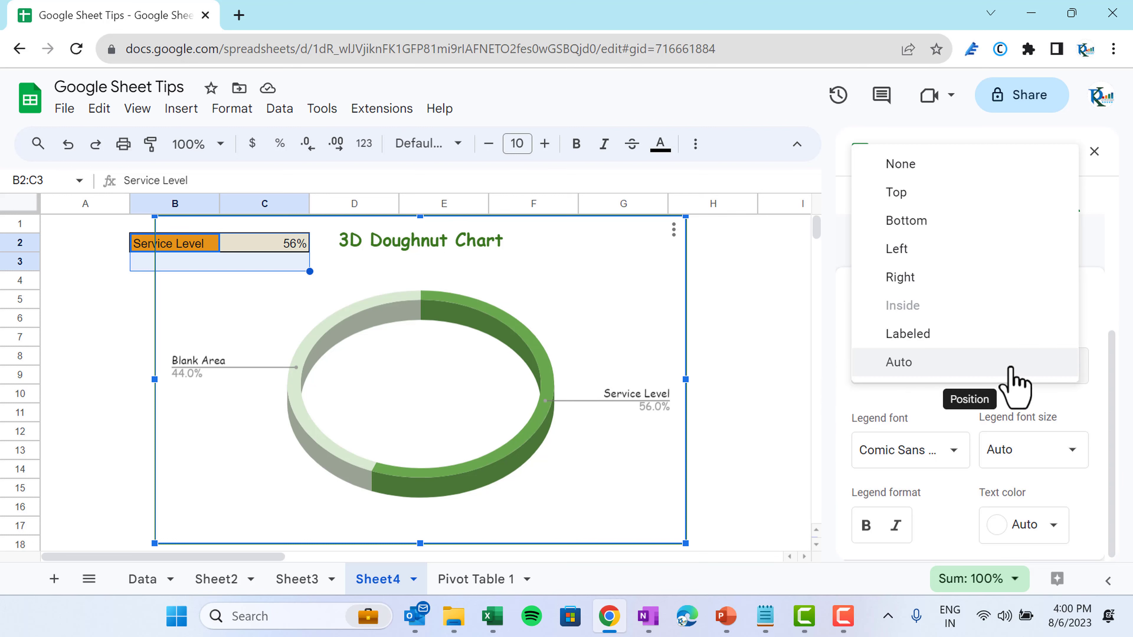
{"action": "left_click", "coordinate": [901, 165]}
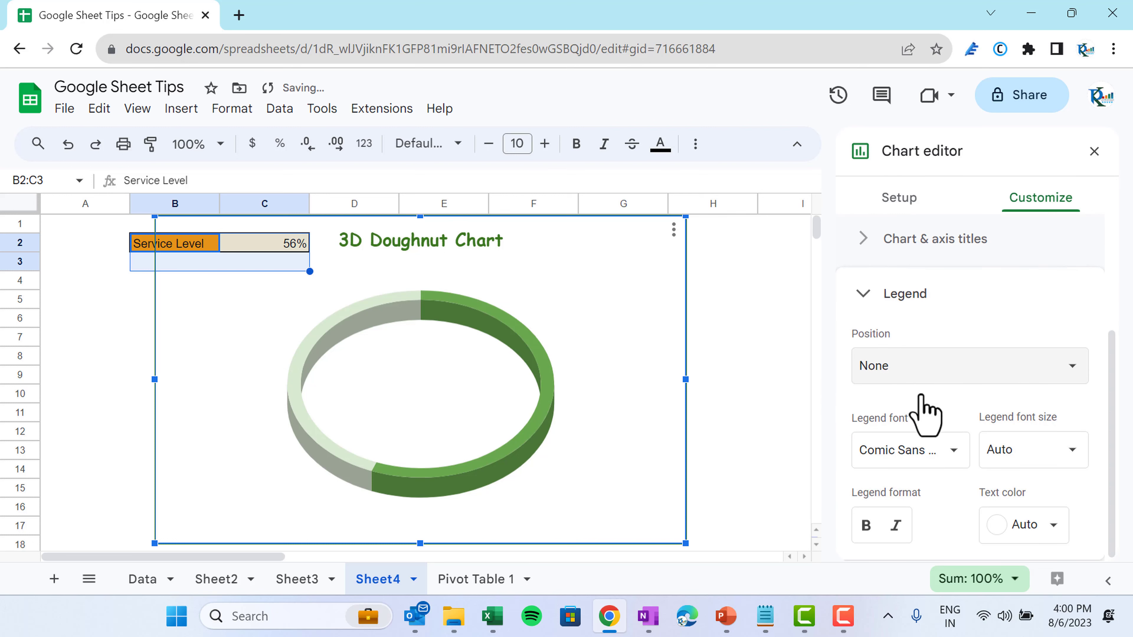
{"action": "left_click", "coordinate": [1031, 294]}
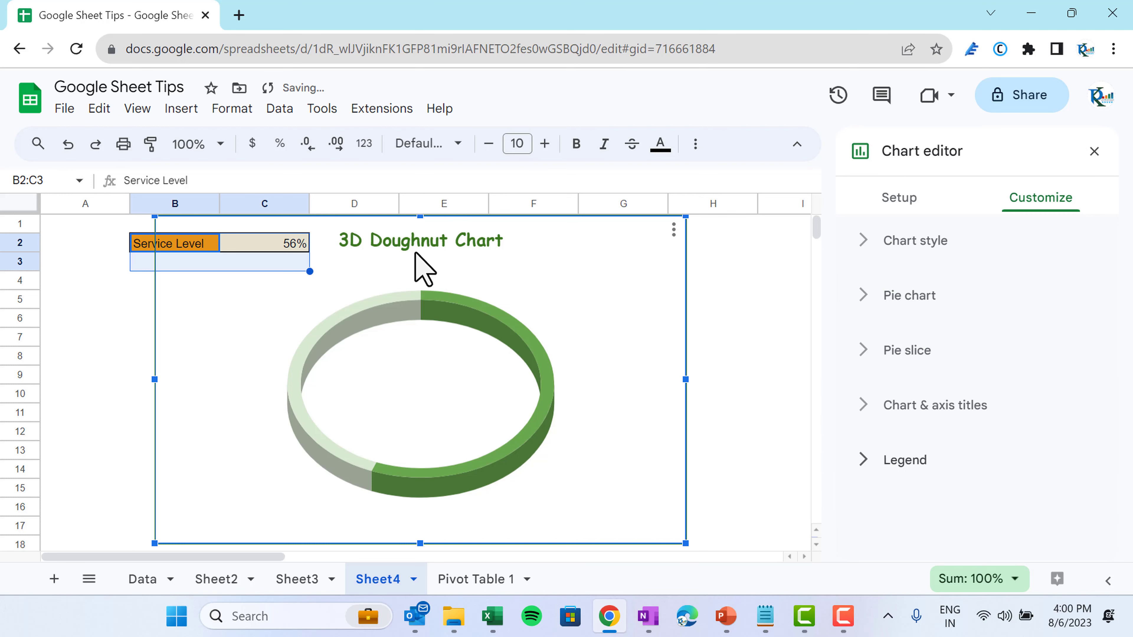
{"action": "left_click", "coordinate": [722, 356]}
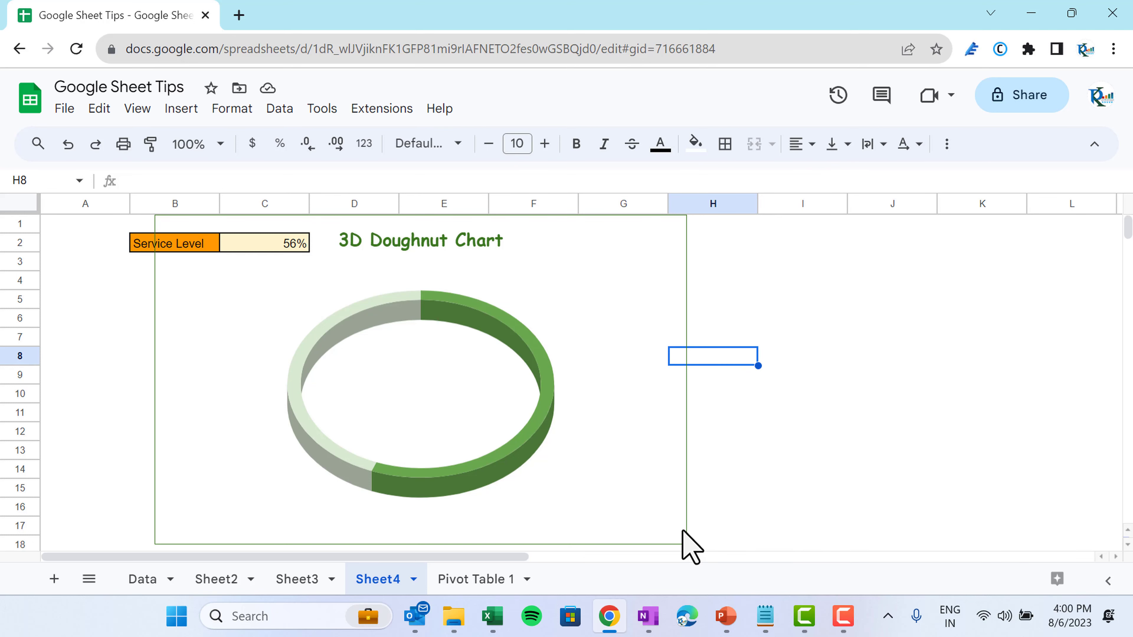
Shrink the doughnut chart to about five columns wide and place it beside the Service Level cells so that they are uncovered.
{"action": "left_click", "coordinate": [685, 545]}
{"action": "left_click_drag", "start_coordinate": [685, 544], "coordinate": [602, 491]}
{"action": "left_click_drag", "start_coordinate": [600, 406], "coordinate": [818, 450]}
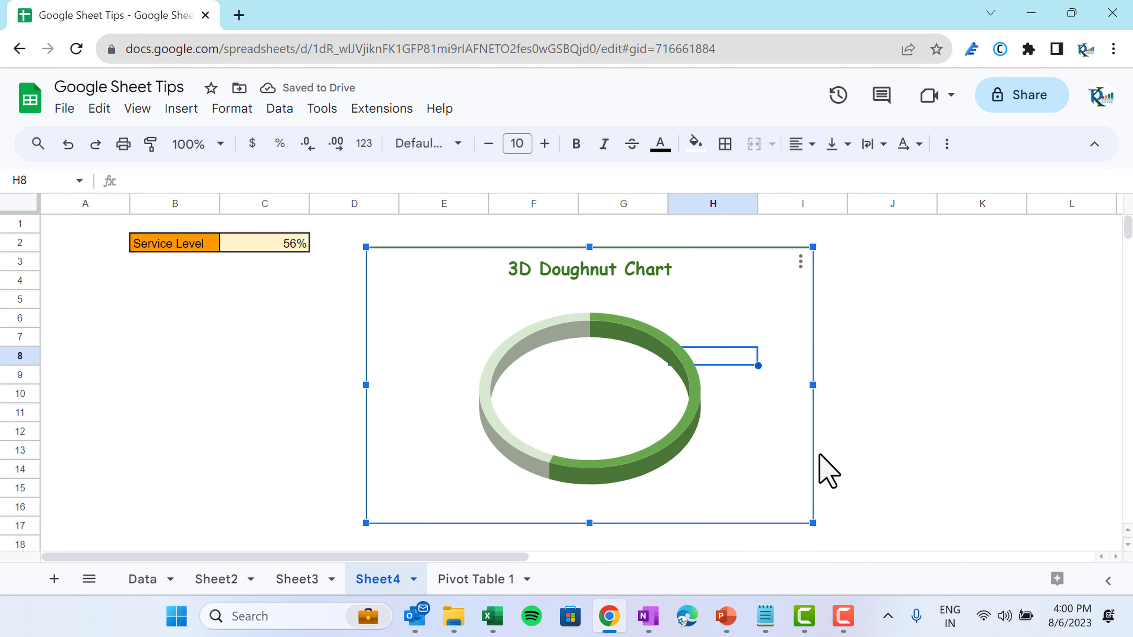
{"action": "key", "text": "Left"}
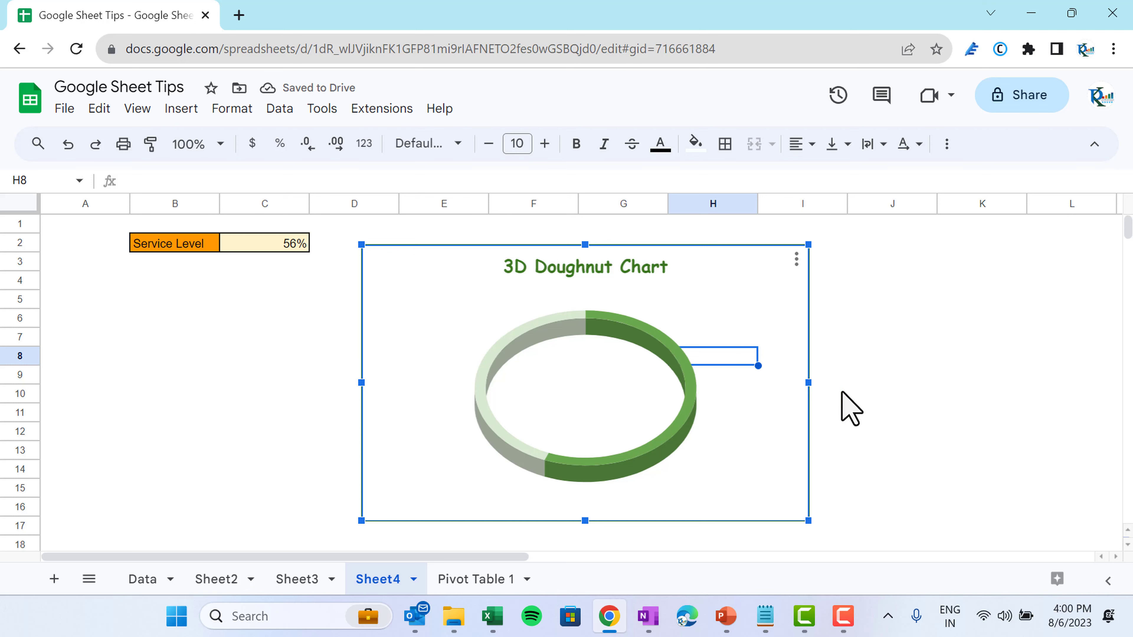
{"action": "left_click", "coordinate": [857, 379]}
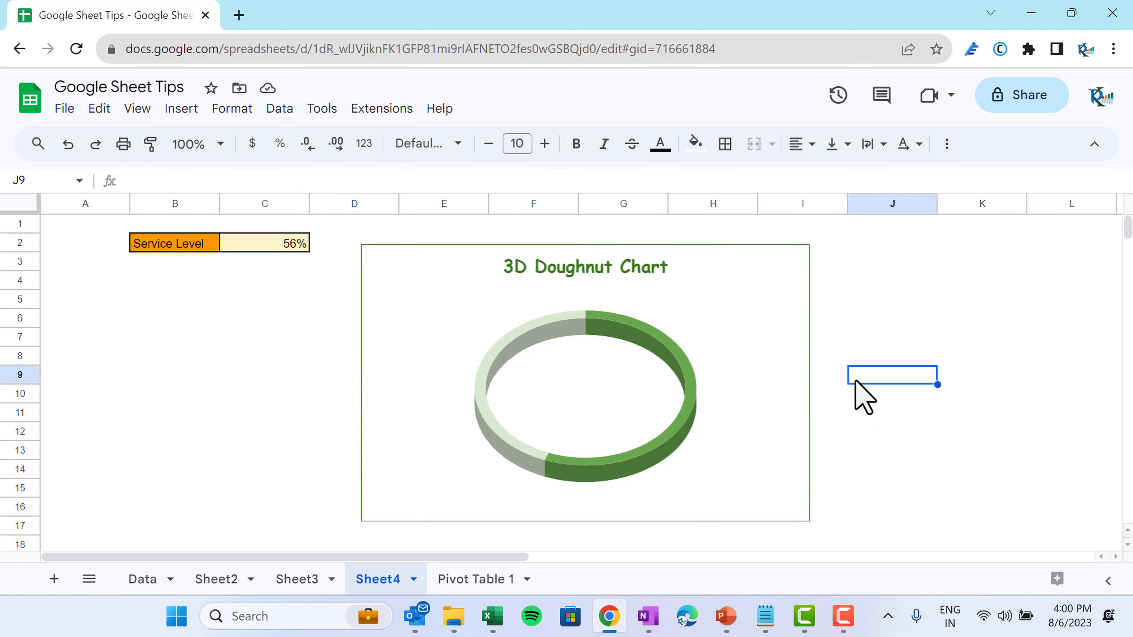
Enter the formula =C2 in cell G9, behind the doughnut's hole.
{"action": "key", "text": "Left"}
{"action": "key", "text": "Left"}
{"action": "key", "text": "Left"}
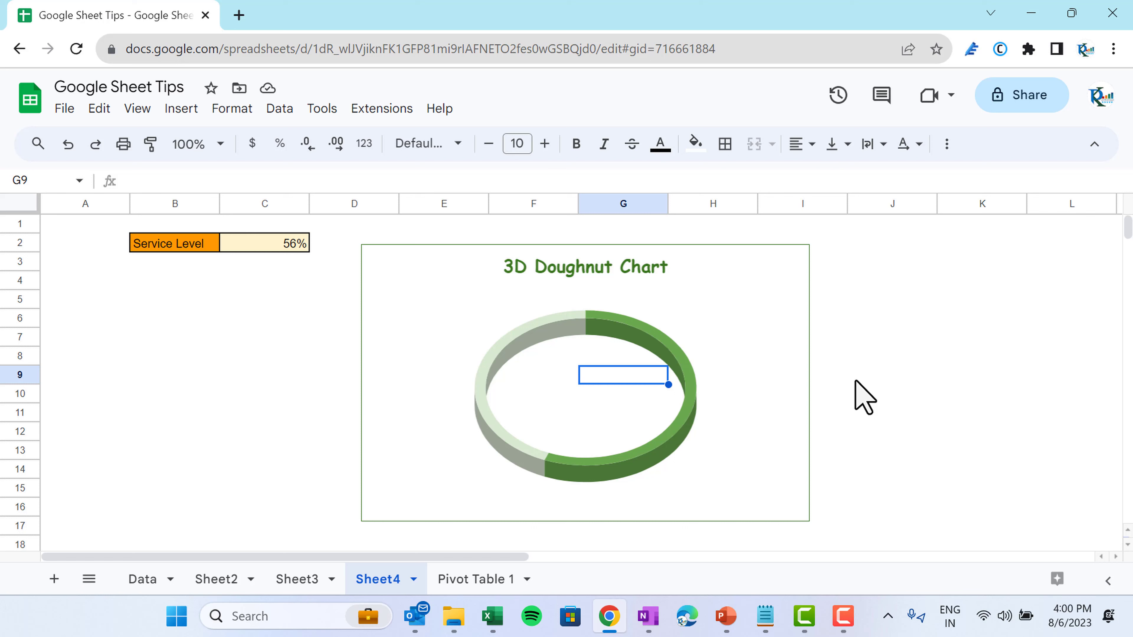
{"action": "type", "text": "="}
{"action": "left_click", "coordinate": [288, 243]}
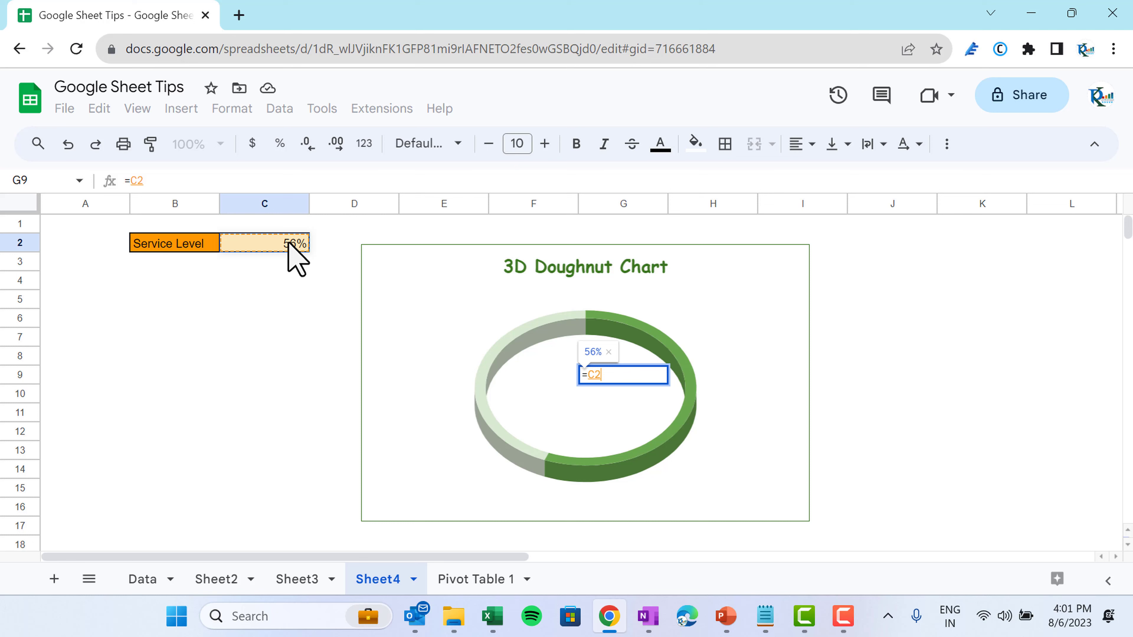
{"action": "key", "text": "Return"}
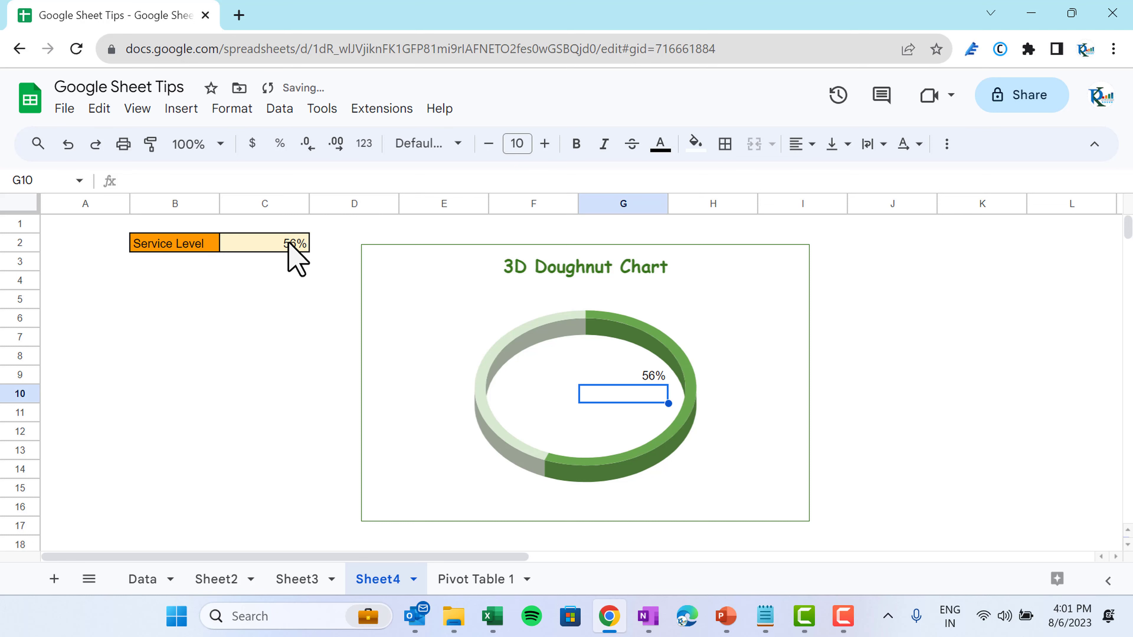
Move the doughnut chart slightly right and up, keeping the linked percentage in G9 inside its hole.
{"action": "left_click", "coordinate": [808, 344]}
{"action": "left_click_drag", "start_coordinate": [807, 314], "coordinate": [876, 298]}
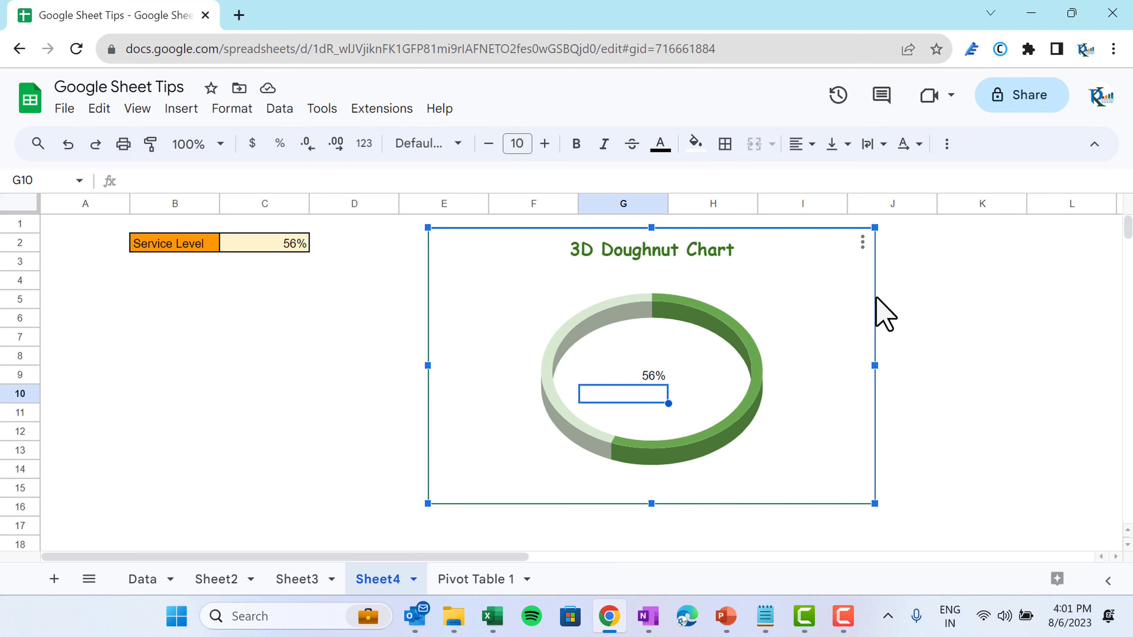
{"action": "left_click", "coordinate": [945, 377]}
Set the font size of the linked percentage in cell G9 to 35.
{"action": "key", "text": "Left"}
{"action": "key", "text": "Left"}
{"action": "key", "text": "Left"}
{"action": "key", "text": "Left"}
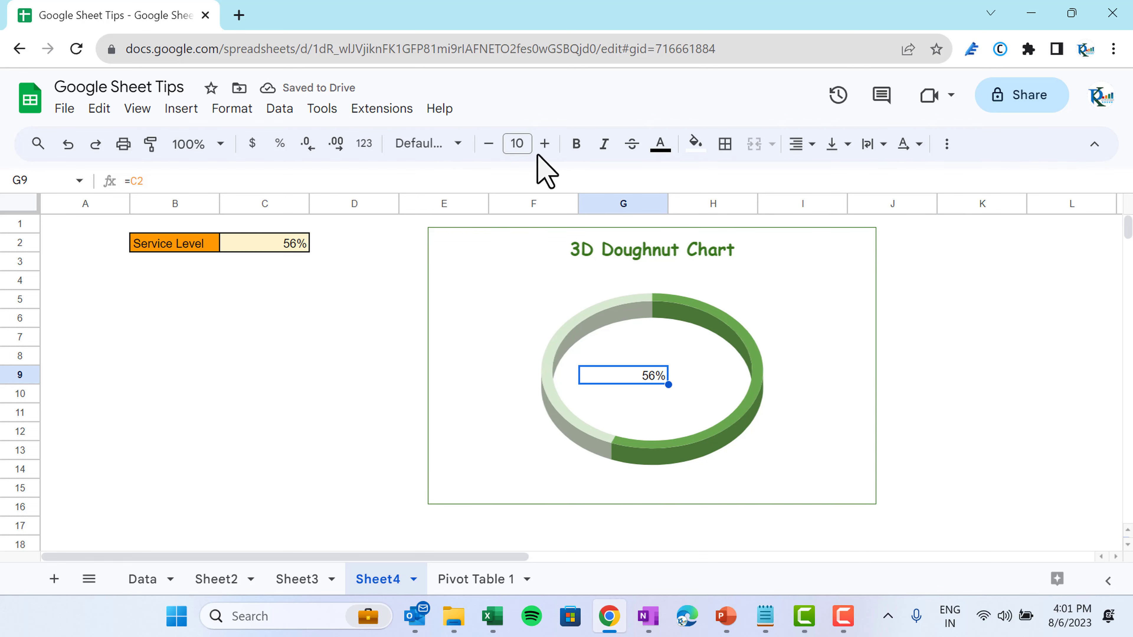
{"action": "left_click", "coordinate": [521, 143]}
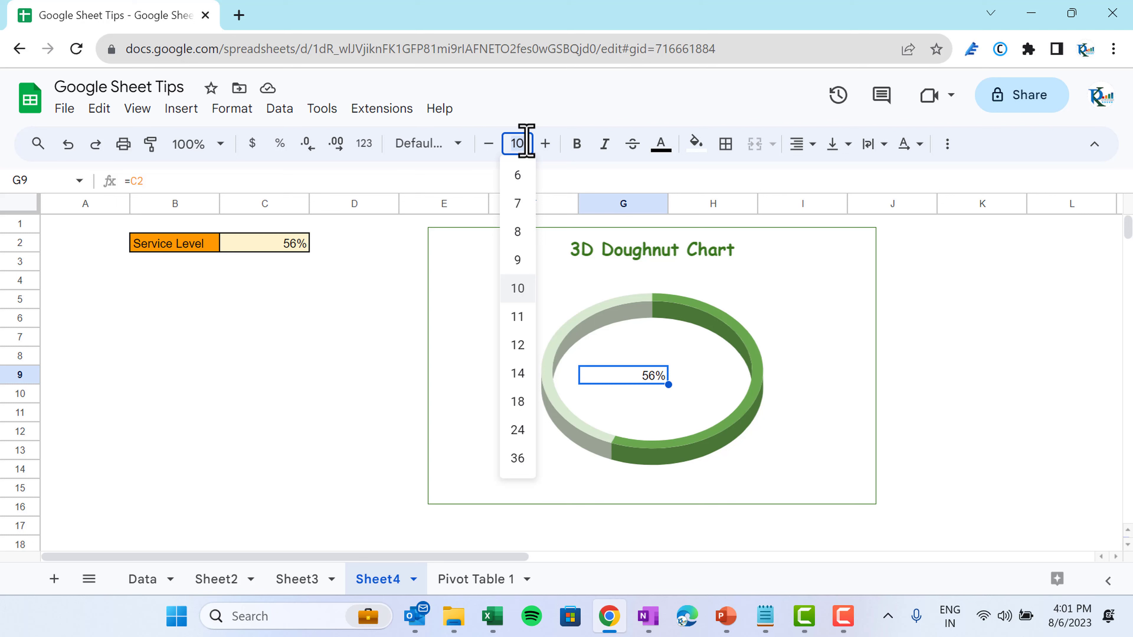
{"action": "key", "text": "Return"}
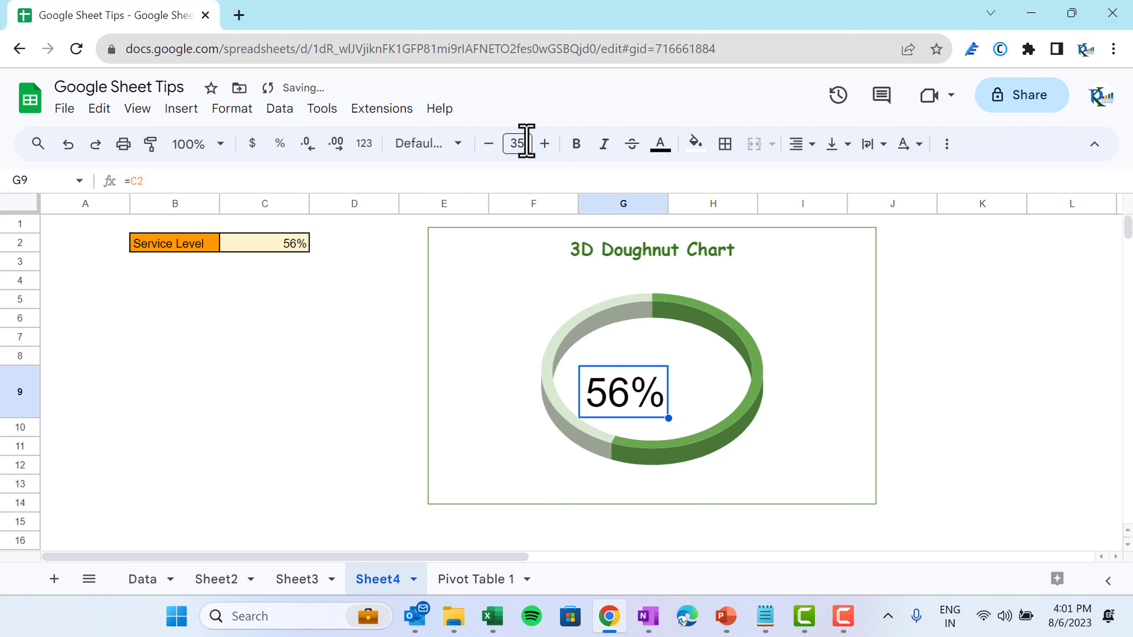
Change the percentage in cell G9 to the Comic Sans MS font and color its text dark green.
{"action": "left_click", "coordinate": [440, 145]}
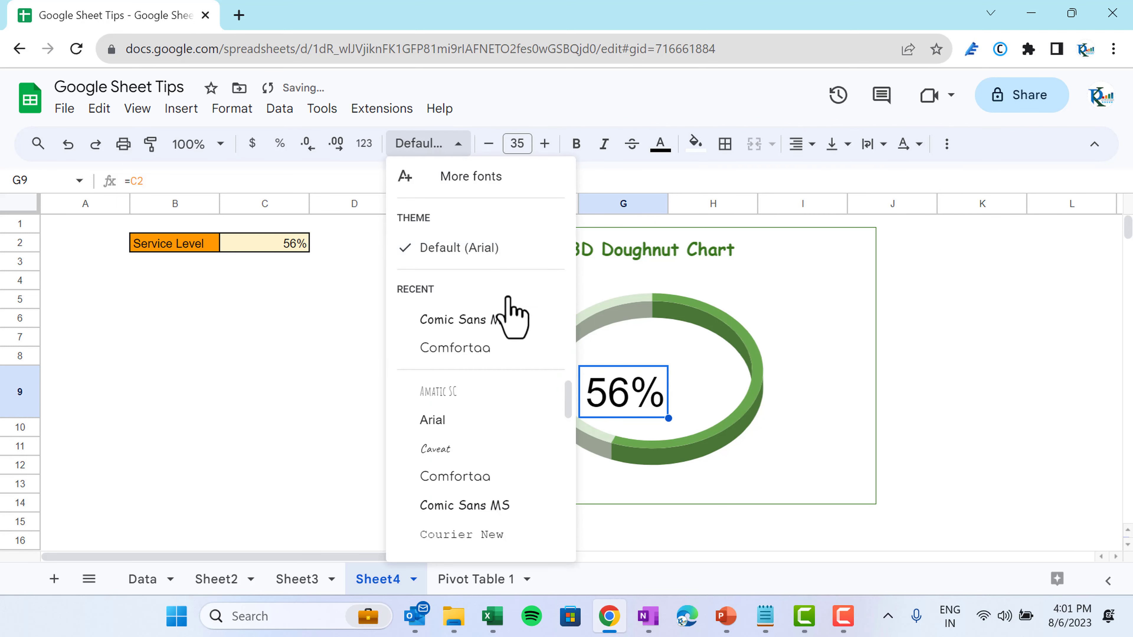
{"action": "left_click", "coordinate": [495, 325]}
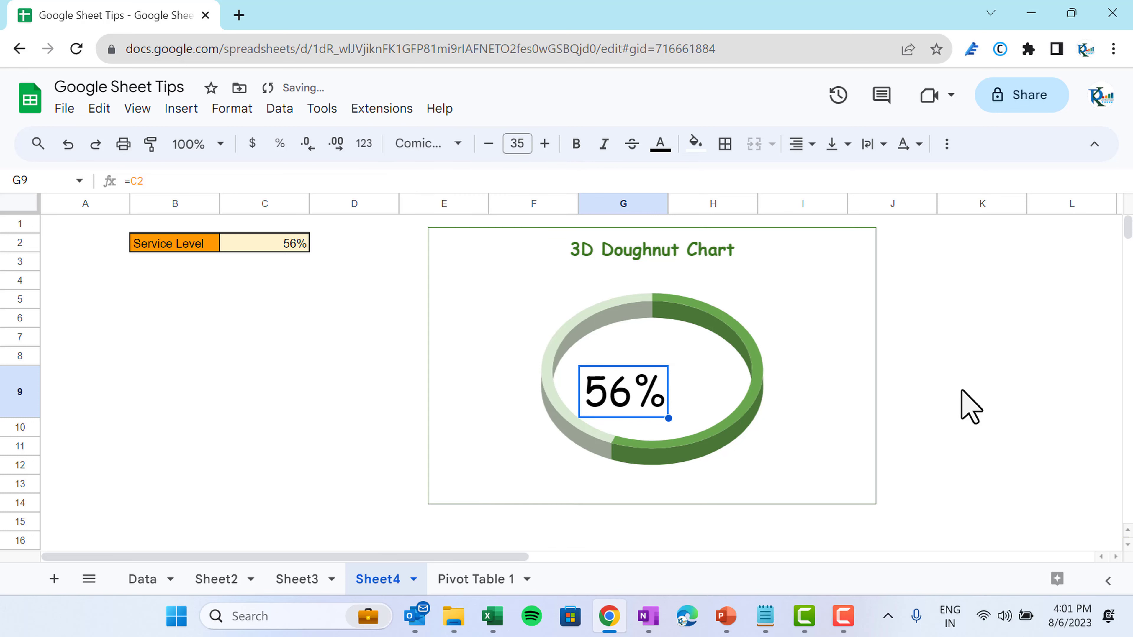
{"action": "left_click", "coordinate": [661, 145]}
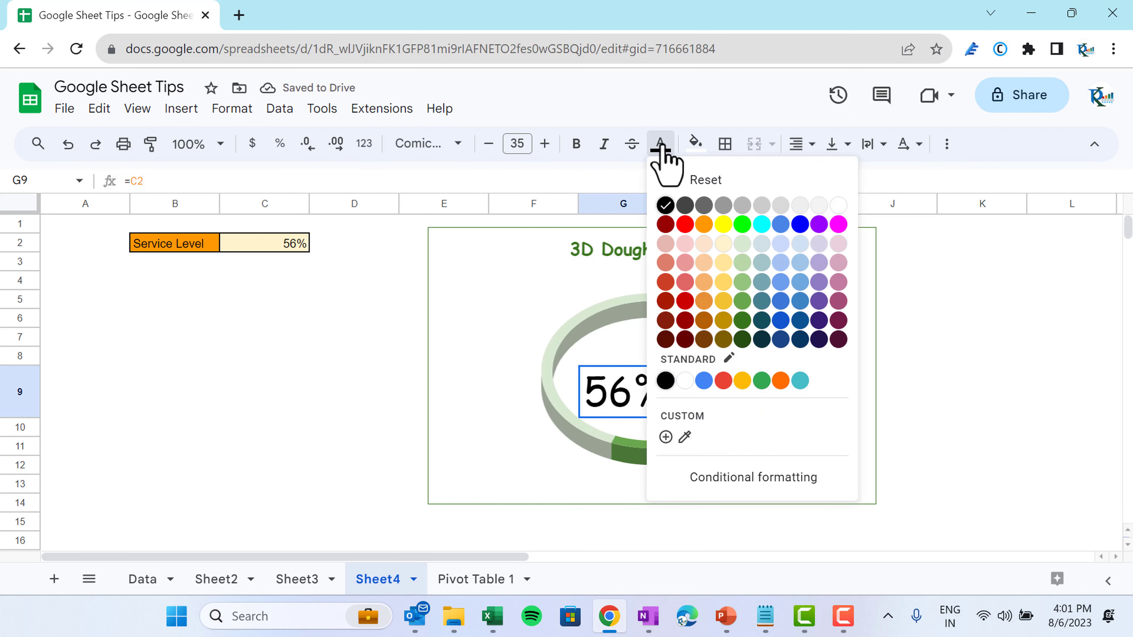
{"action": "left_click", "coordinate": [742, 321]}
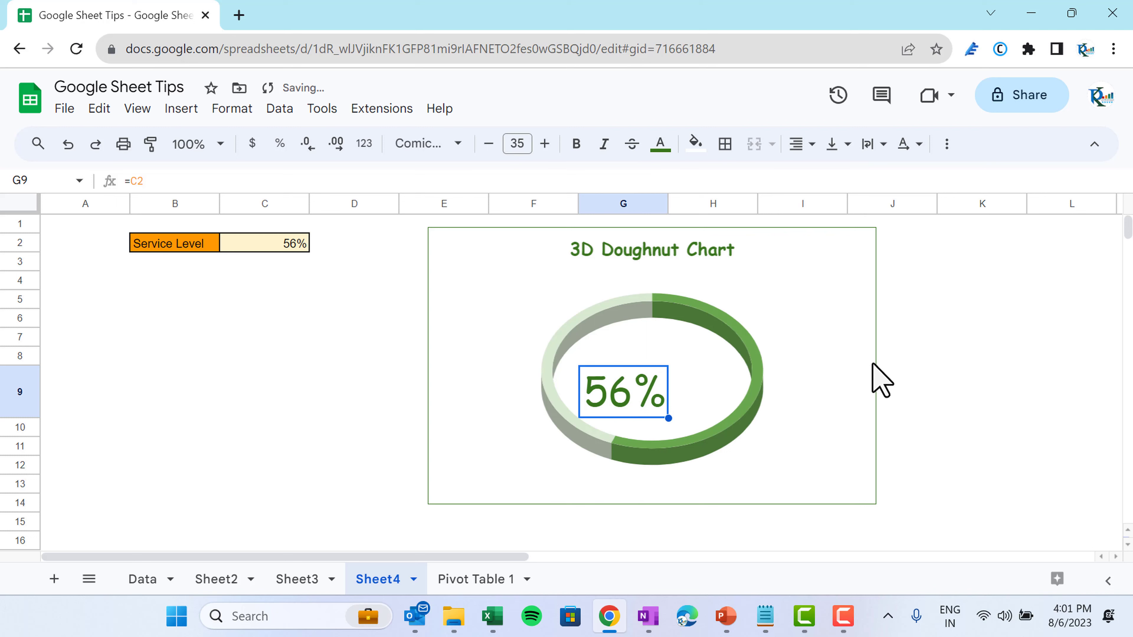
Move the doughnut chart so that the percentage in G9 sits centered inside its hole.
{"action": "left_click", "coordinate": [875, 346]}
{"action": "left_click", "coordinate": [890, 338]}
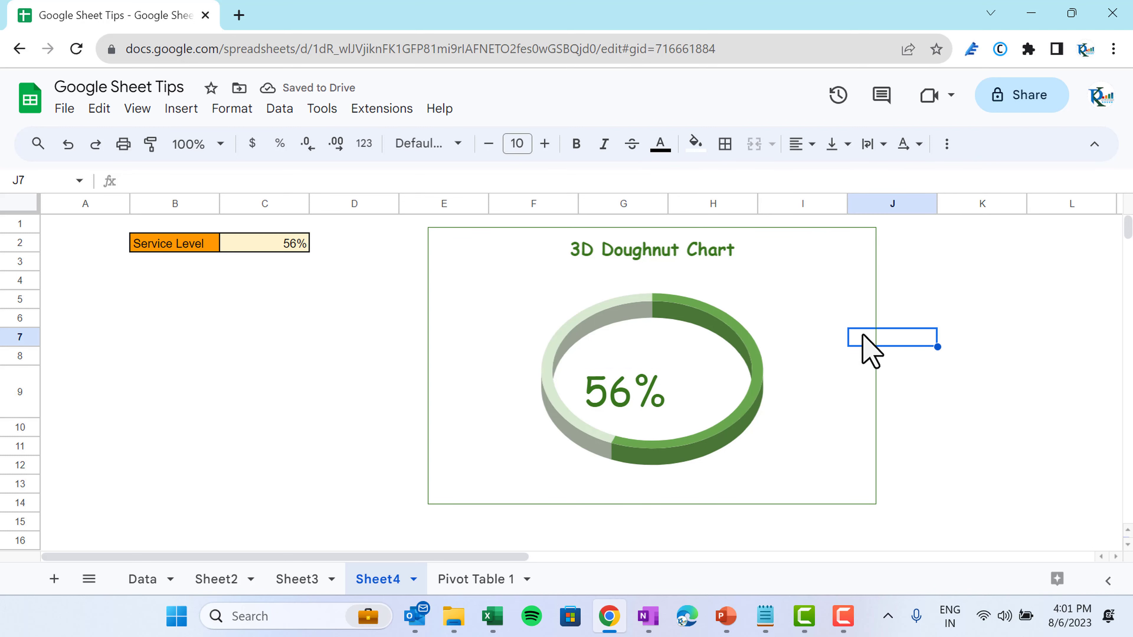
{"action": "left_click", "coordinate": [803, 357]}
{"action": "left_click_drag", "start_coordinate": [790, 505], "coordinate": [761, 521]}
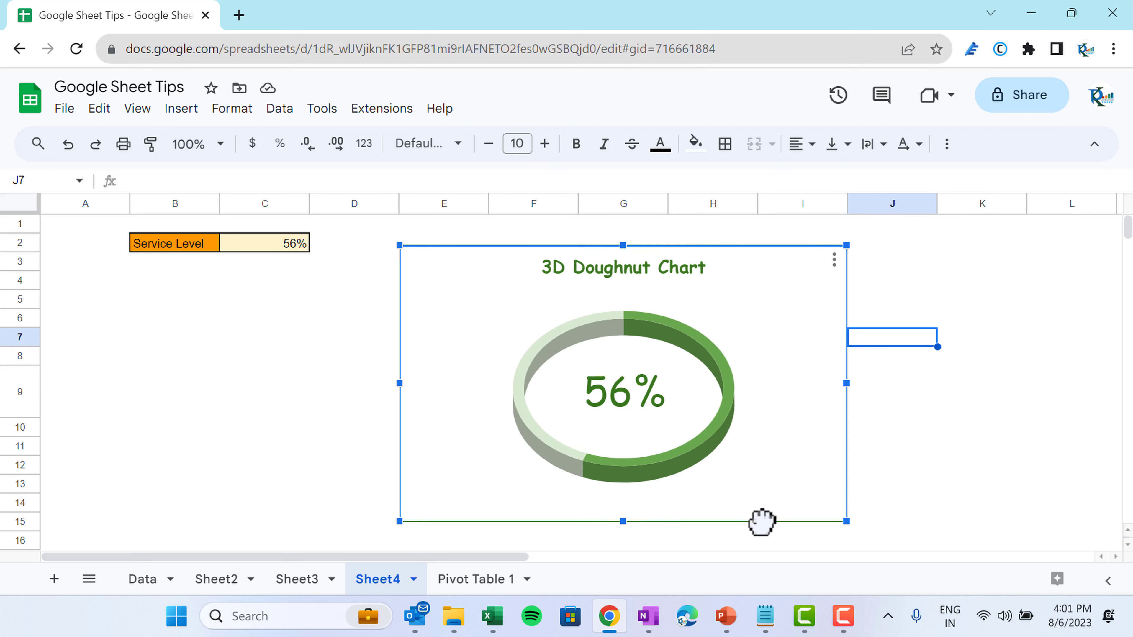
{"action": "left_click", "coordinate": [923, 452]}
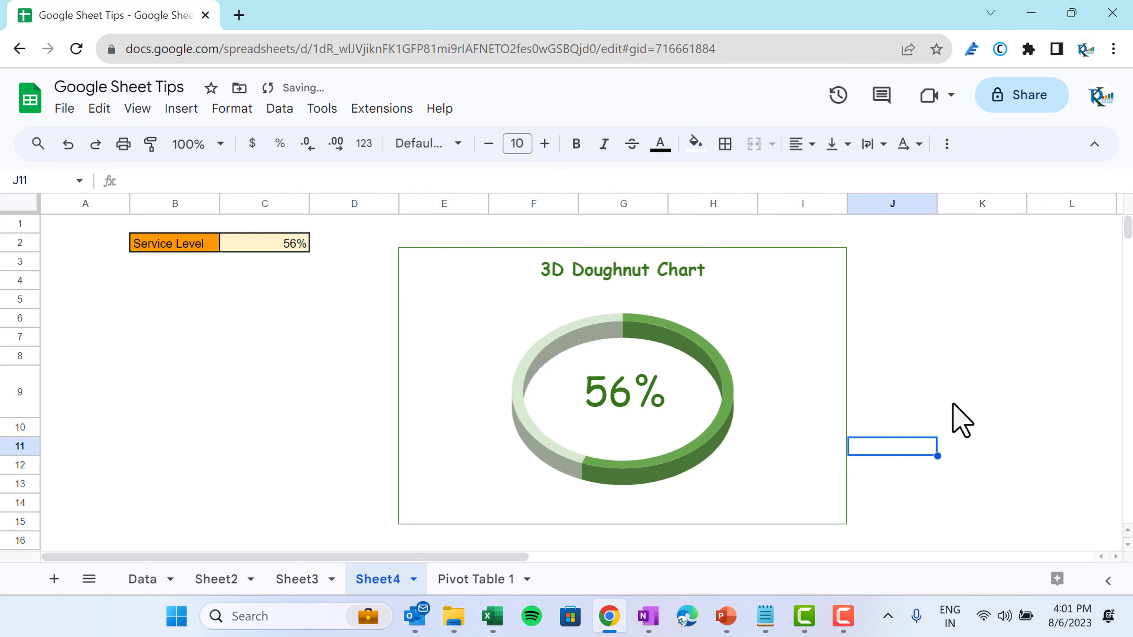
Test the chart by setting the Service Level in C2 to 90% and then to 85%.
{"action": "left_click", "coordinate": [293, 248]}
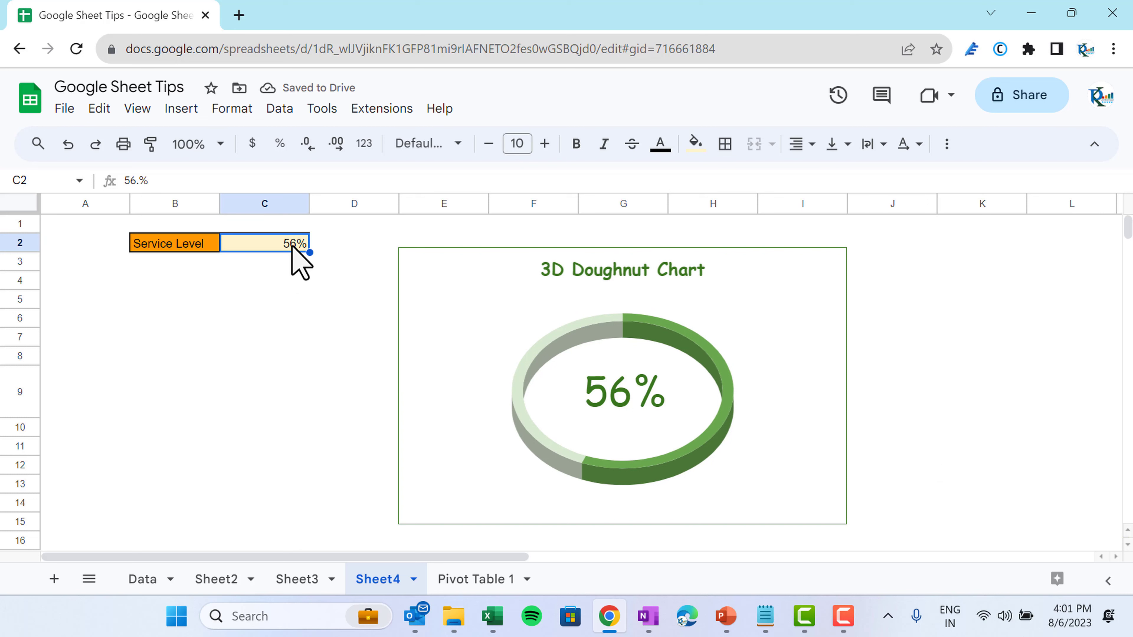
{"action": "type", "text": "90%"}
{"action": "key", "text": "Return"}
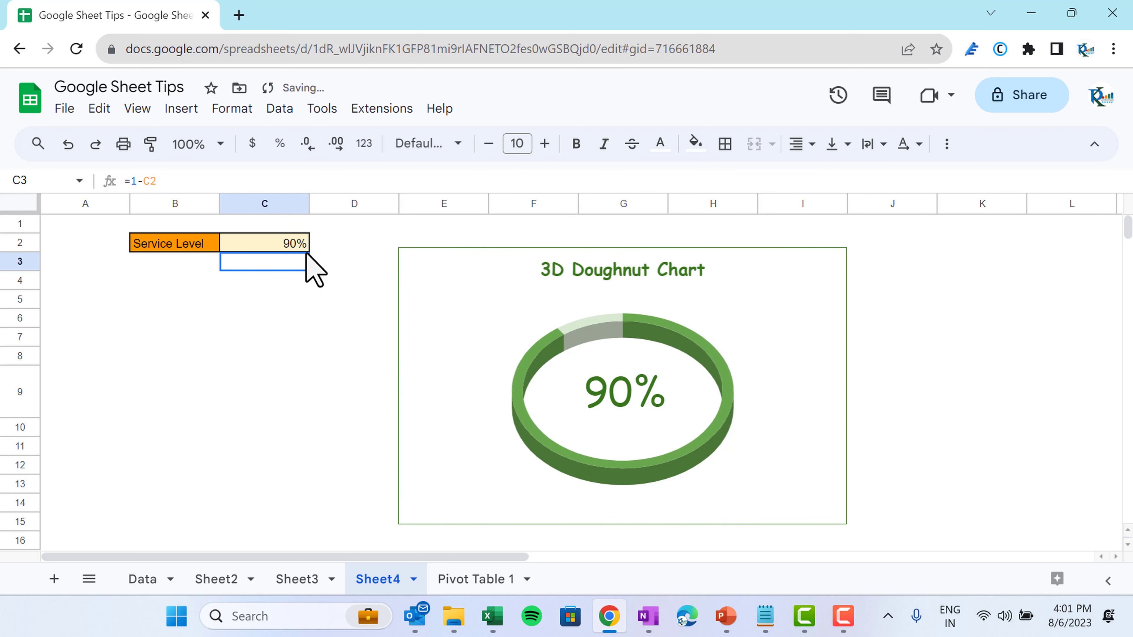
{"action": "left_click", "coordinate": [307, 247]}
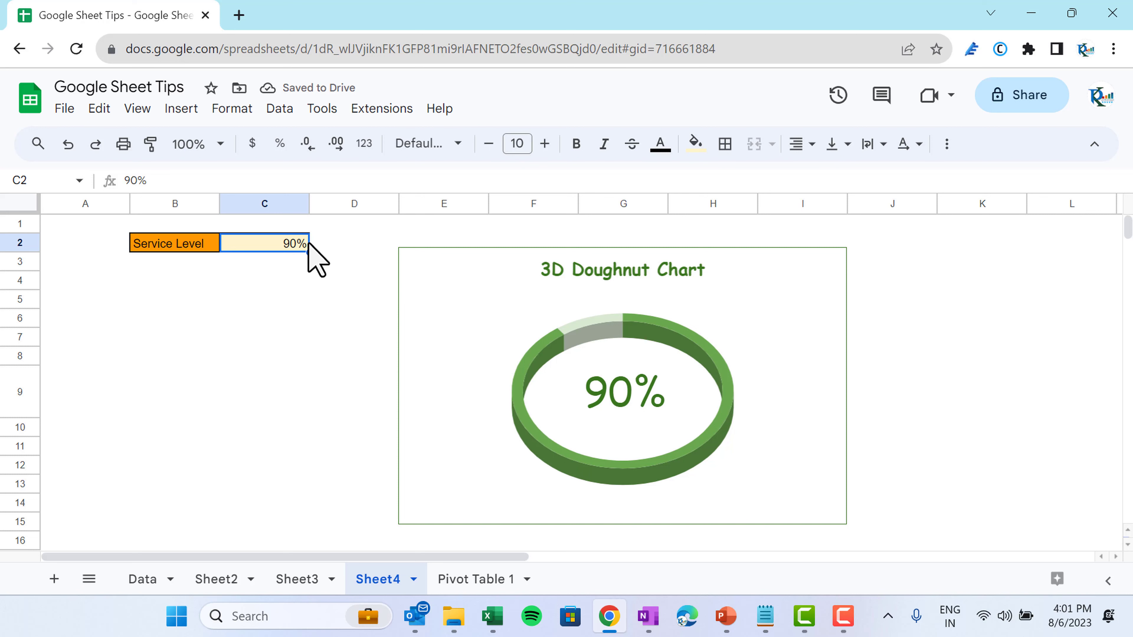
{"action": "type", "text": "85"}
{"action": "key", "text": "Return"}
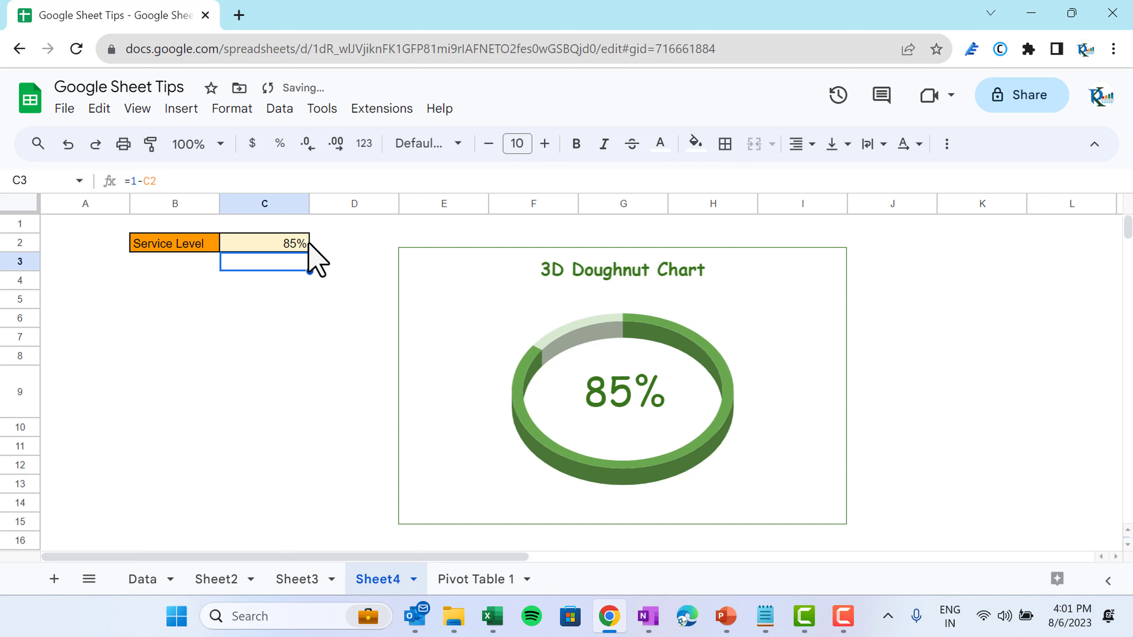
Set the Service Level in C2 to 13%.
{"action": "left_click", "coordinate": [286, 245]}
{"action": "type", "text": "13"}
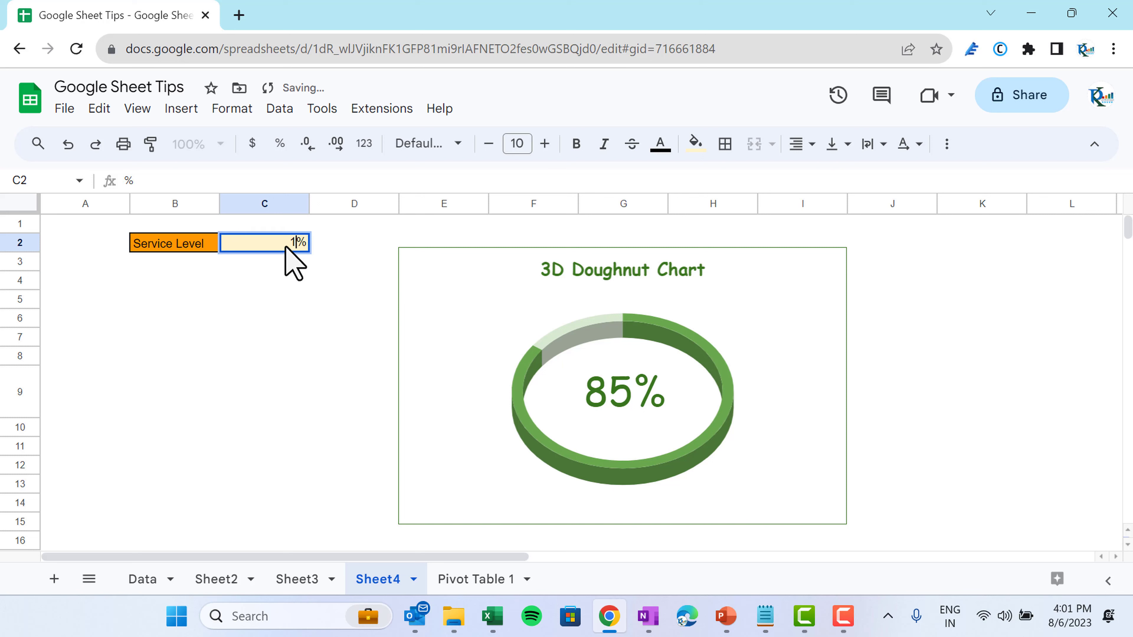
{"action": "key", "text": "Return"}
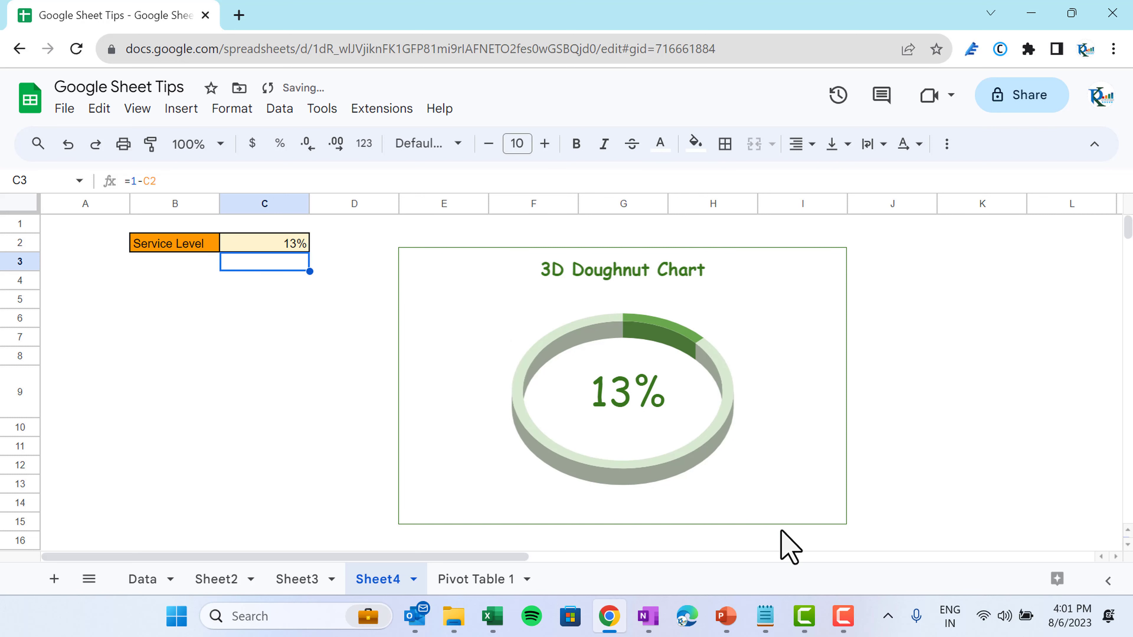